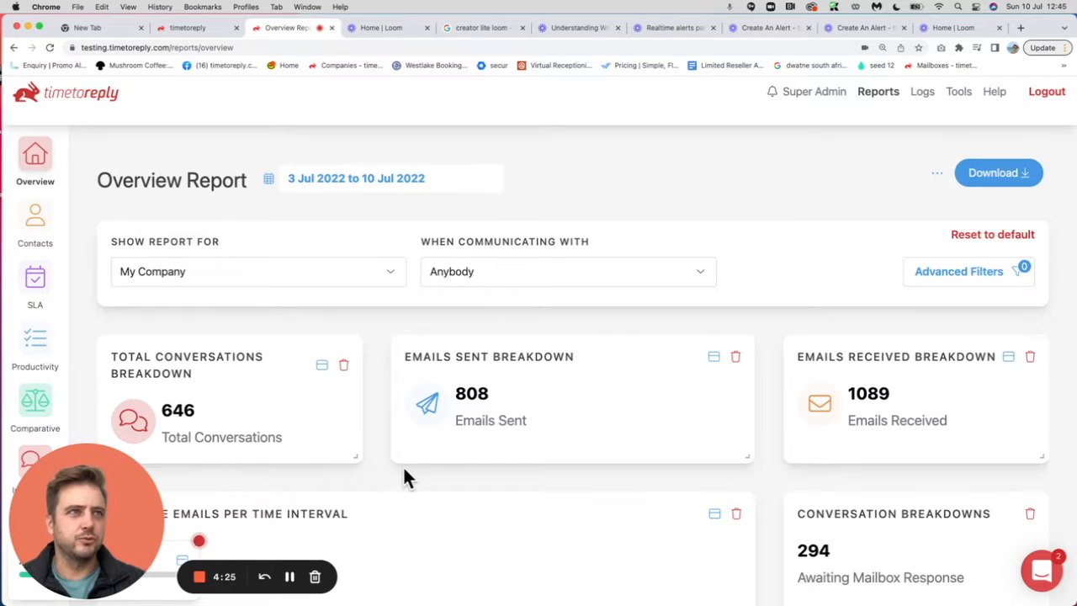
# Step: Open the Scheduled Reports tool and start creating another scheduled report
pyautogui.scroll(-1, 403, 465)
pyautogui.scroll(1, 336, 241)
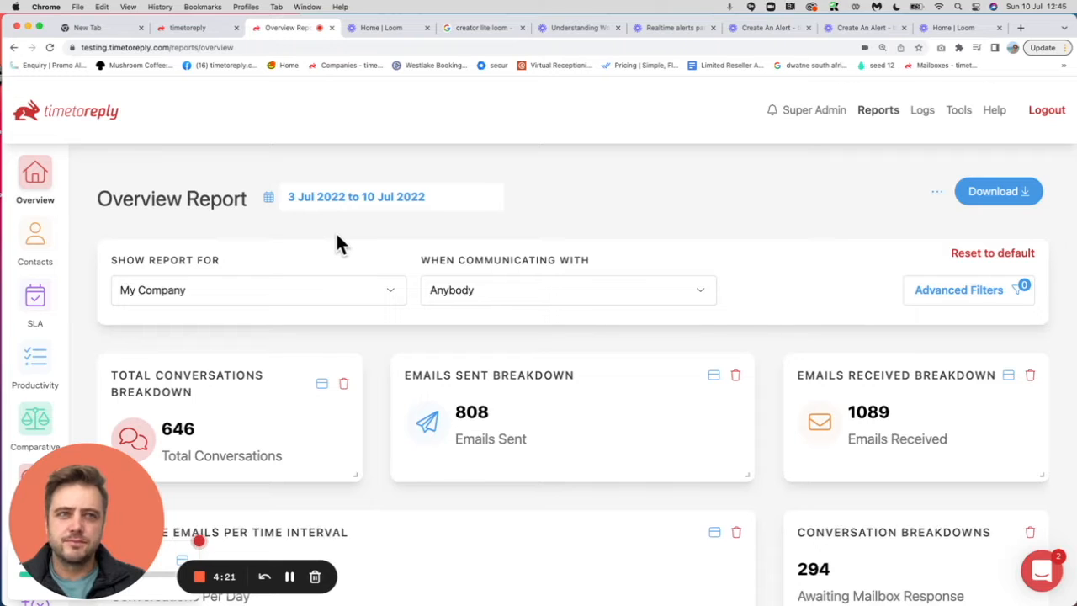
pyautogui.click(955, 110)
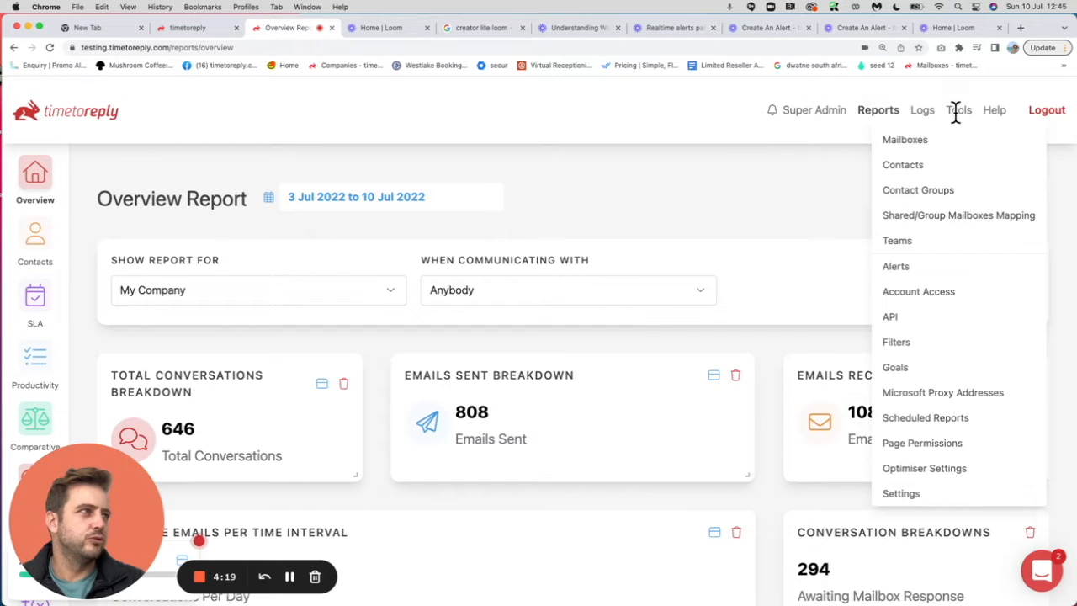
pyautogui.click(905, 421)
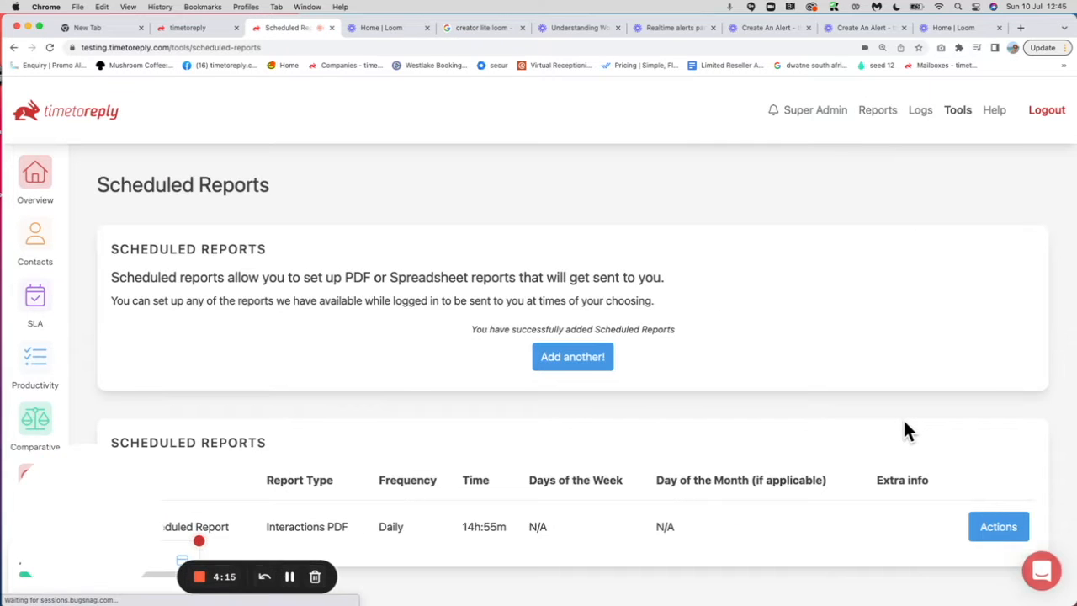
pyautogui.scroll(-3, 903, 425)
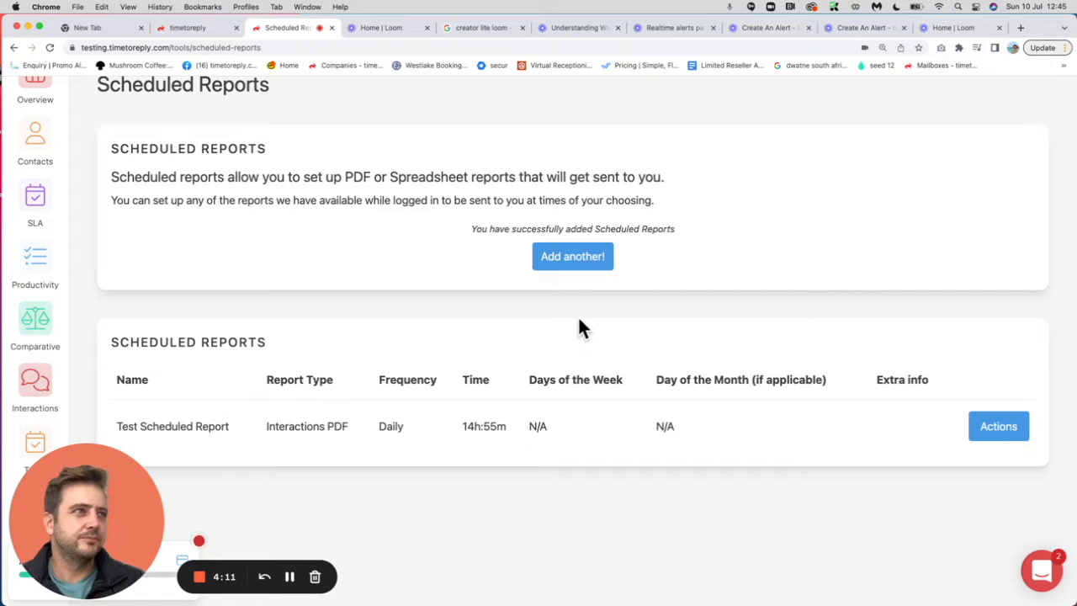
pyautogui.click(570, 257)
# Step: Name the scheduled report "SLA Report (Top Customers)"
pyautogui.scroll(-2, 578, 375)
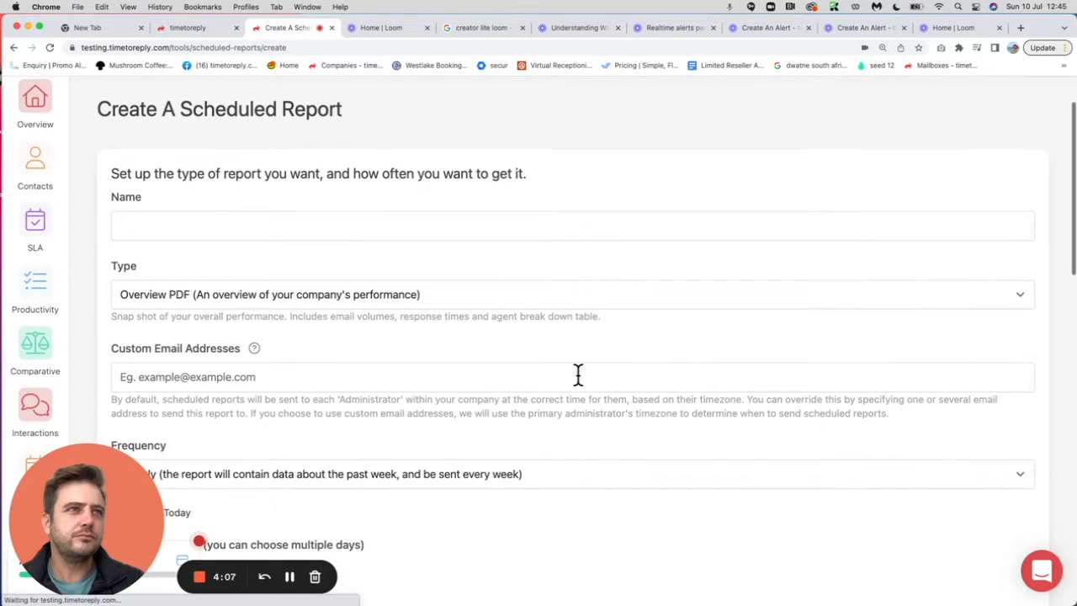
pyautogui.click(338, 225)
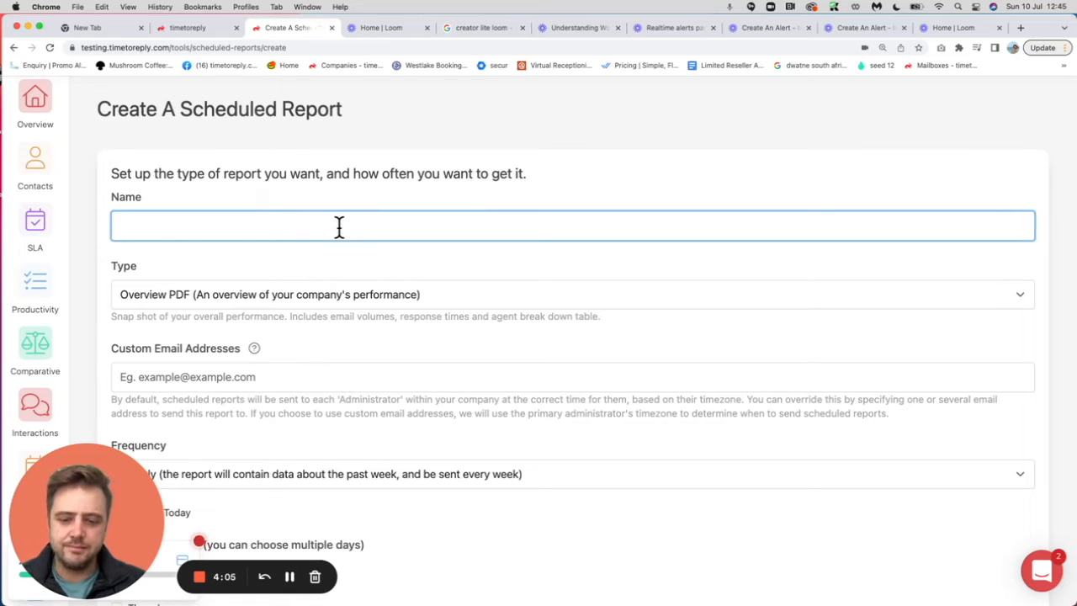
pyautogui.write('S')
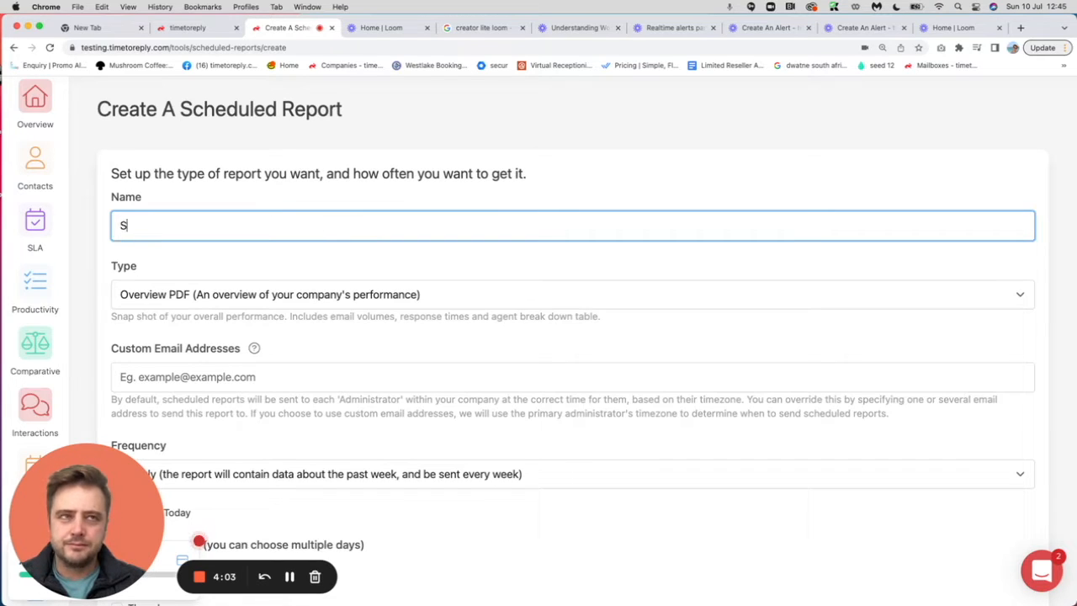
pyautogui.write('LA Report (Top Customers)')
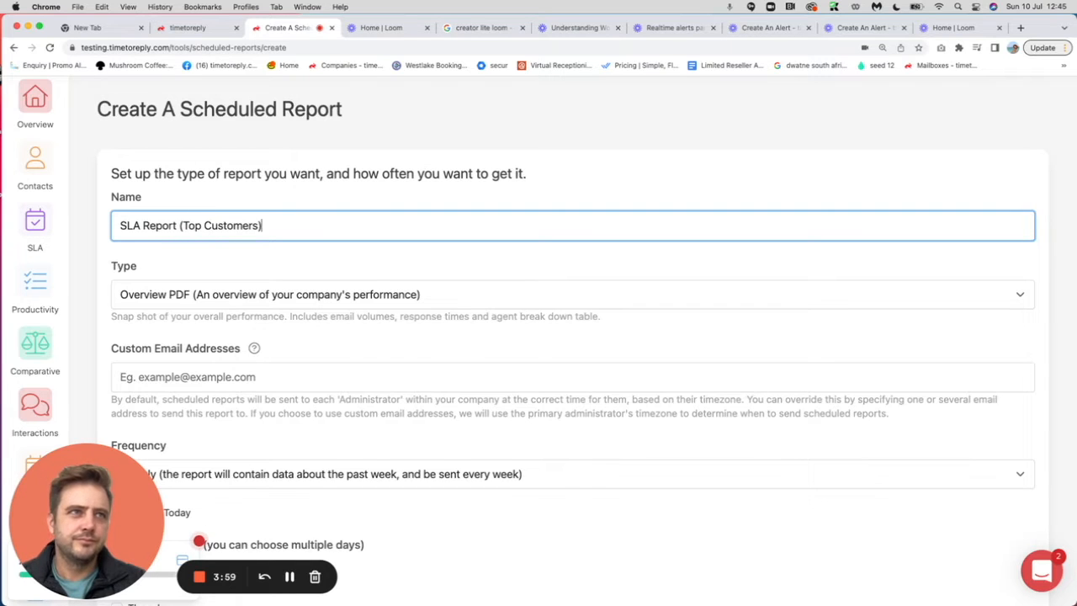
# Step: Set the report type to SLA PDF (How well are you communicating with specific contacts?)
pyautogui.scroll(-2, 368, 269)
pyautogui.scroll(1, 368, 267)
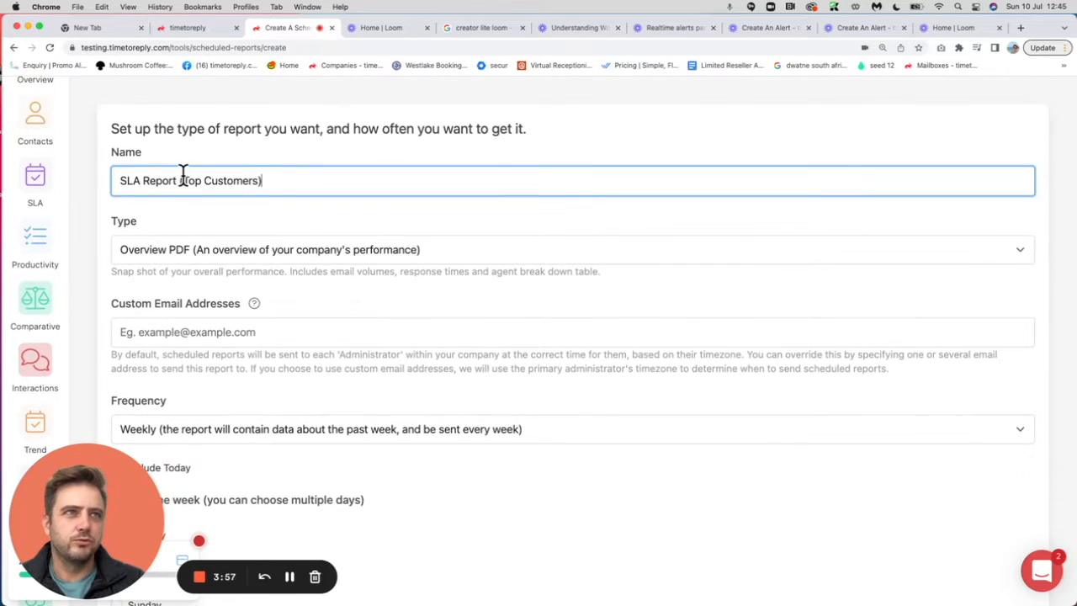
pyautogui.scroll(-1, 305, 220)
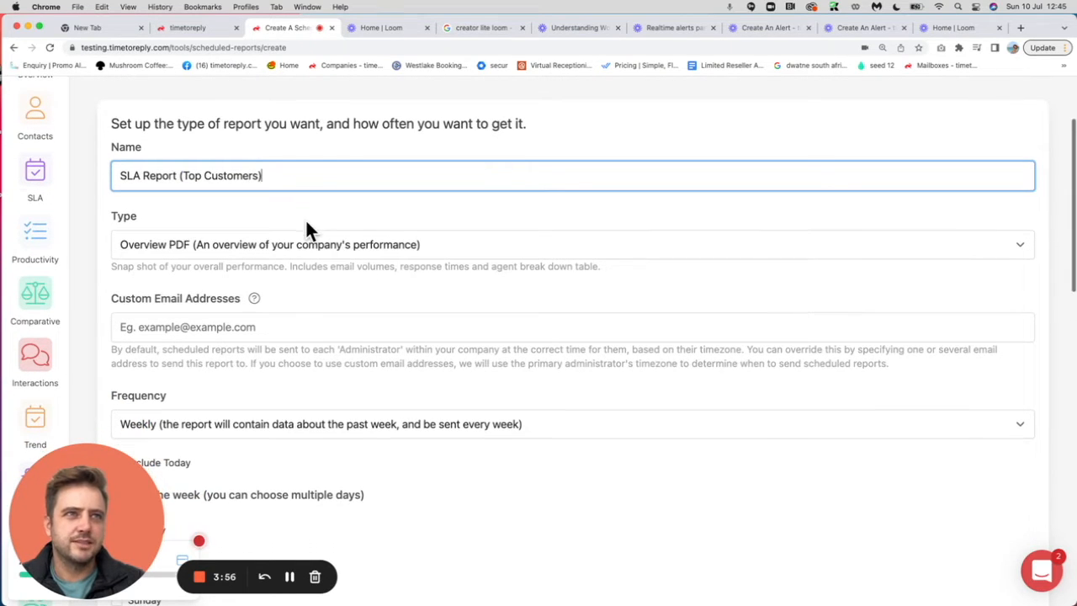
pyautogui.click(198, 245)
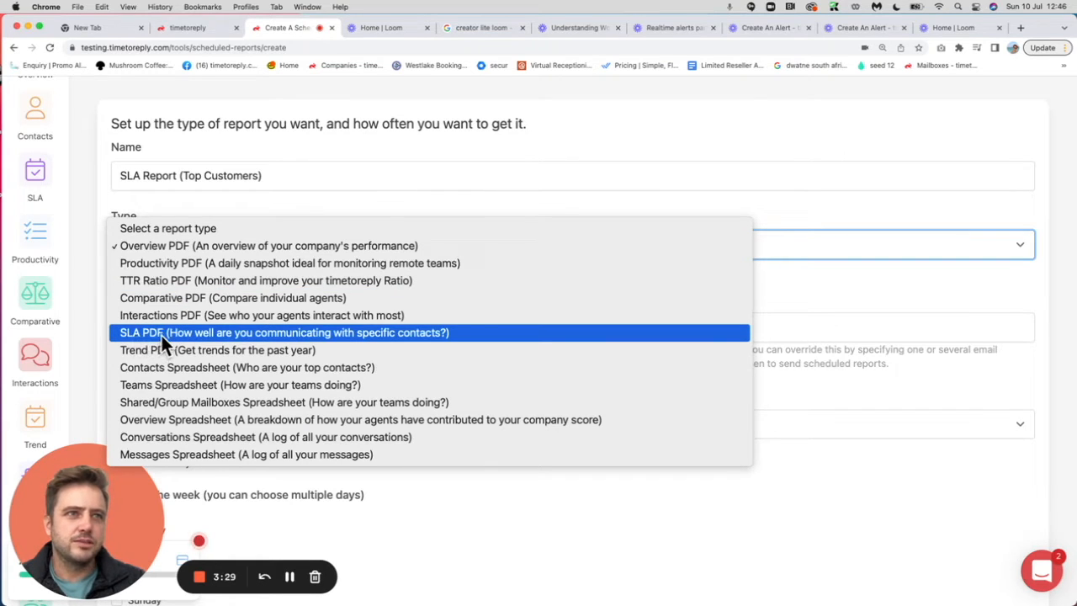
pyautogui.click(160, 334)
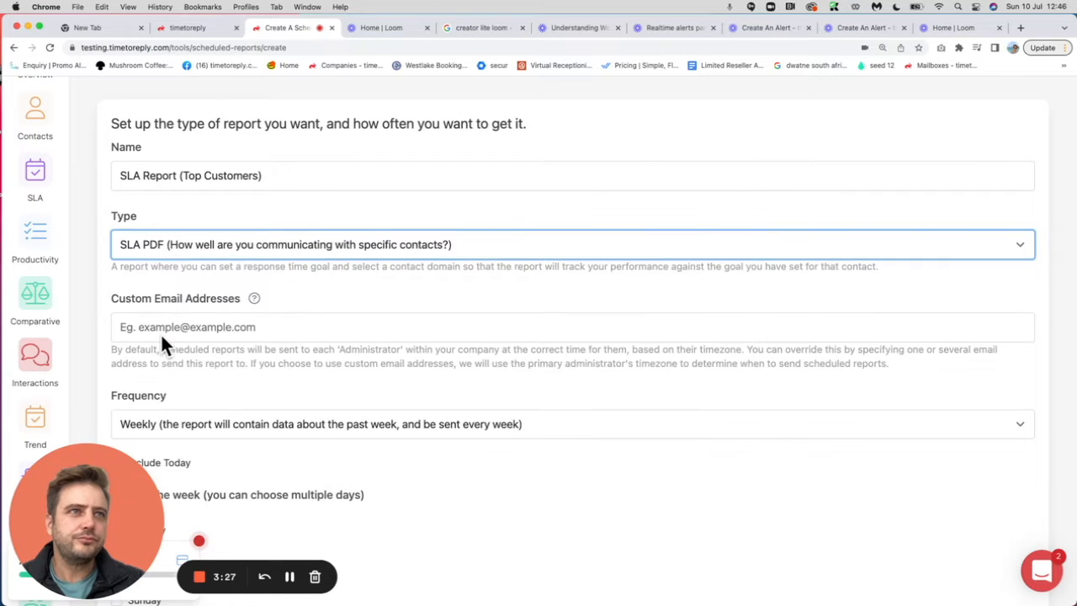
# Step: Enter the recipient's e-mail as the custom address that receives the report
pyautogui.scroll(-1, 253, 327)
pyautogui.click(155, 296)
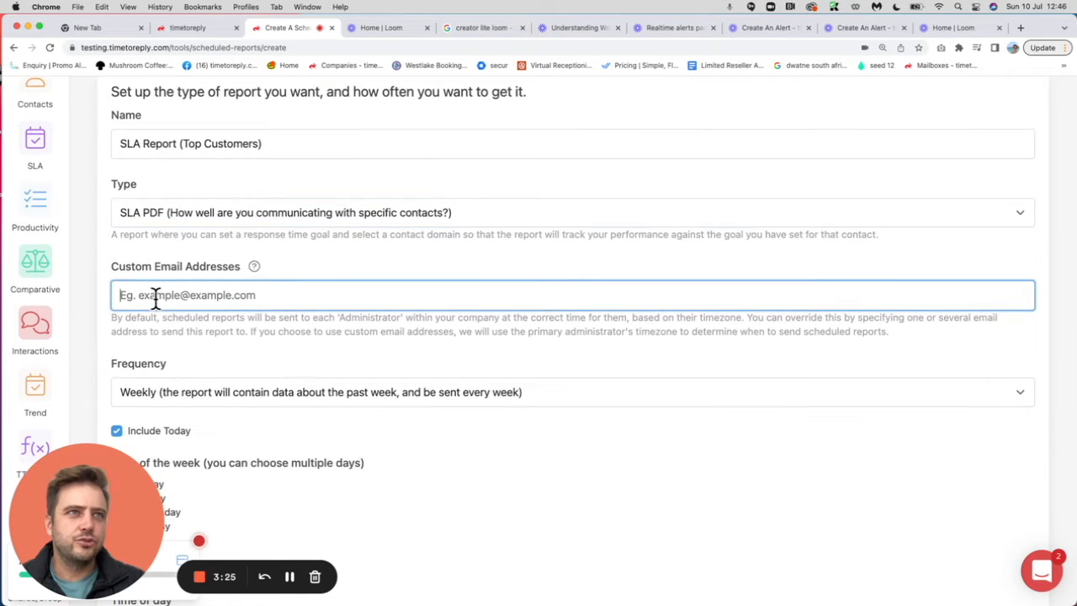
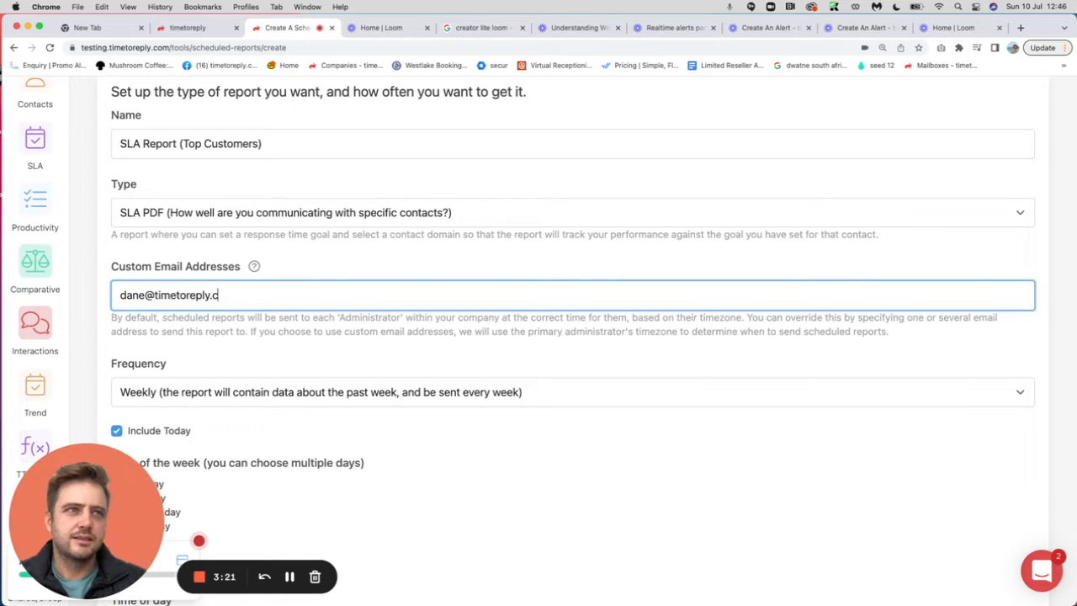
# Step: Choose Weekly as the frequency of the scheduled report
pyautogui.scroll(-4, 214, 351)
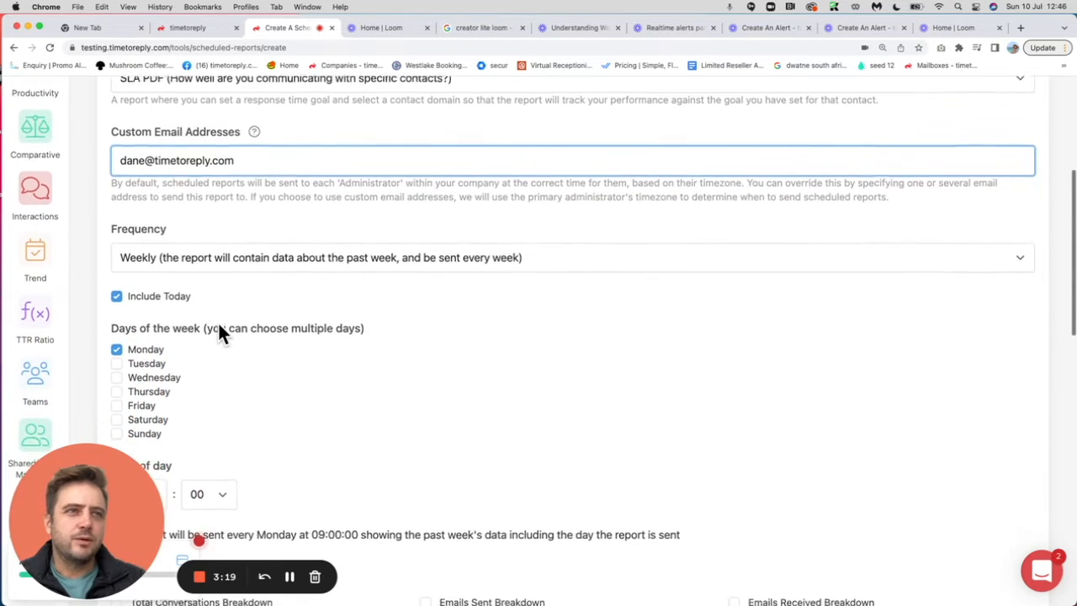
pyautogui.click(169, 263)
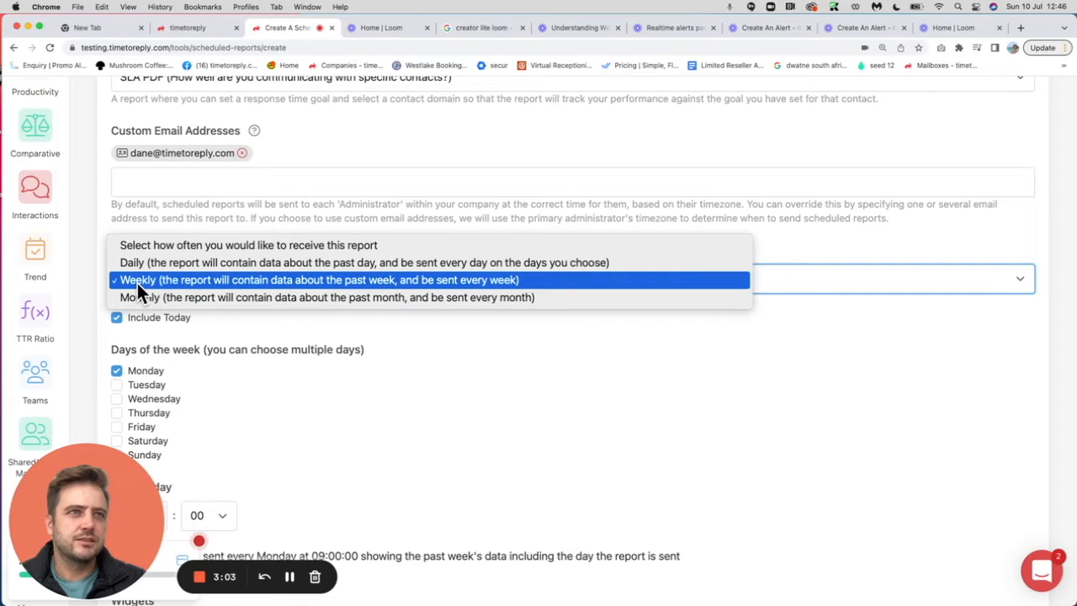
pyautogui.click(137, 283)
# Step: Add Tuesday, Wednesday, Thursday and Friday to the days on which the report is sent
pyautogui.scroll(-3, 302, 408)
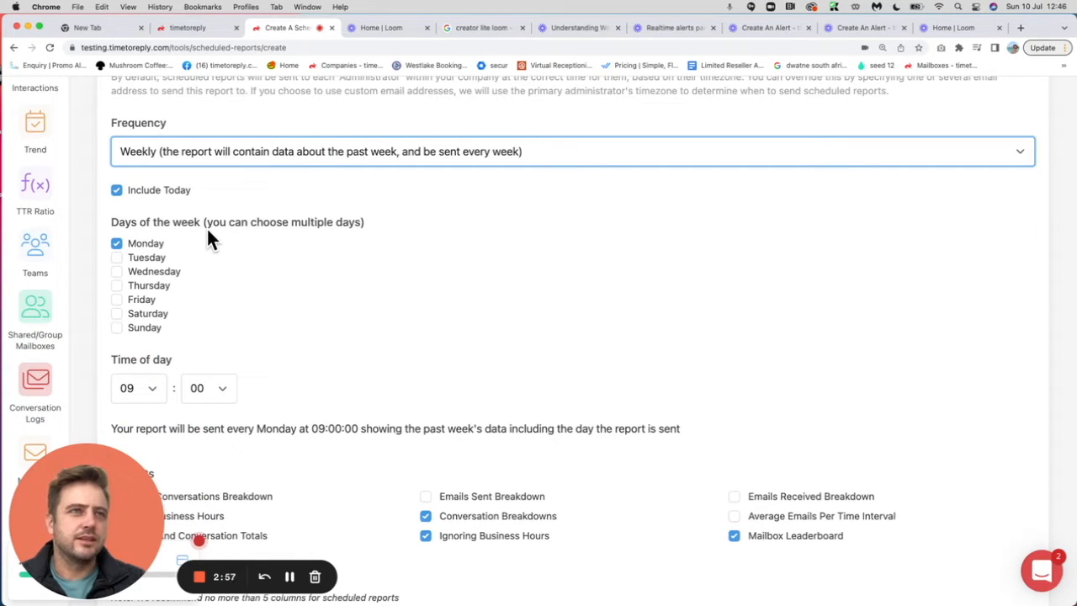
pyautogui.click(116, 257)
pyautogui.click(116, 285)
pyautogui.click(116, 285)
pyautogui.click(116, 271)
pyautogui.click(116, 285)
pyautogui.click(116, 300)
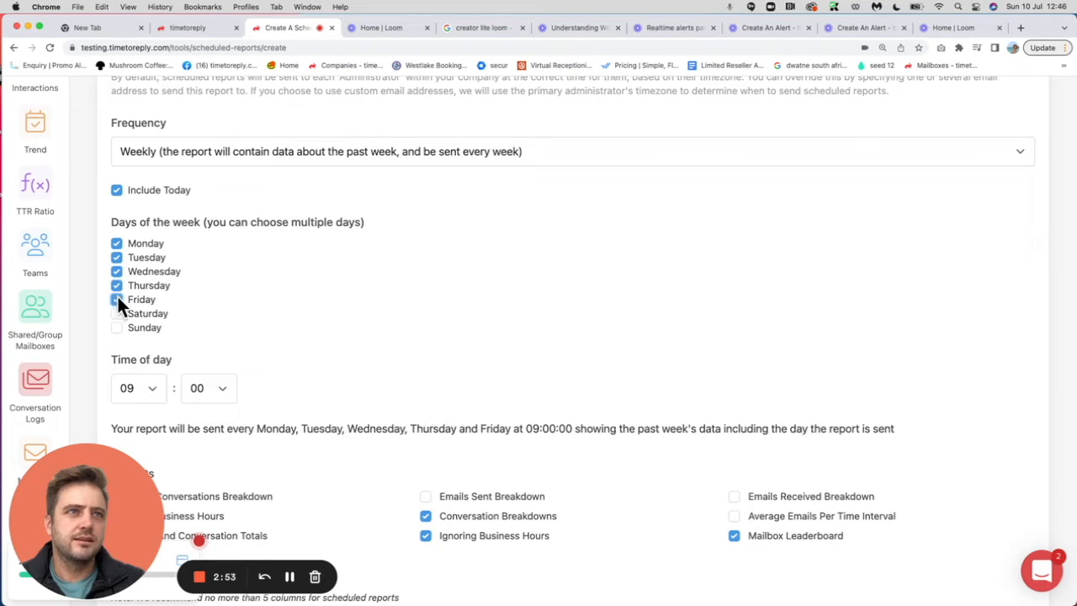
# Step: Set the report's sending time of day to 09:30
pyautogui.scroll(-1, 264, 336)
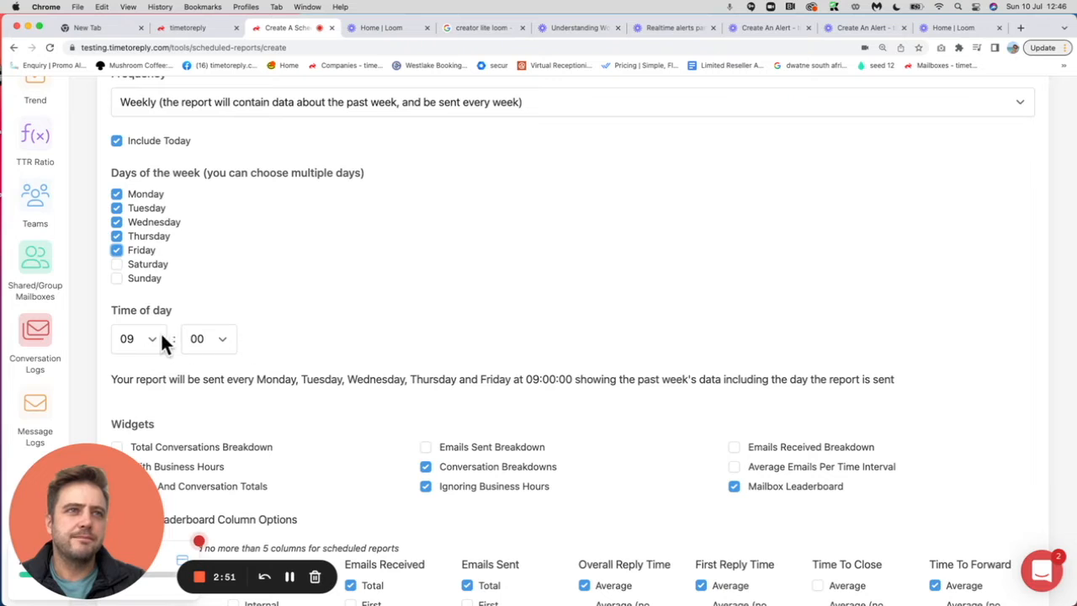
pyautogui.click(218, 340)
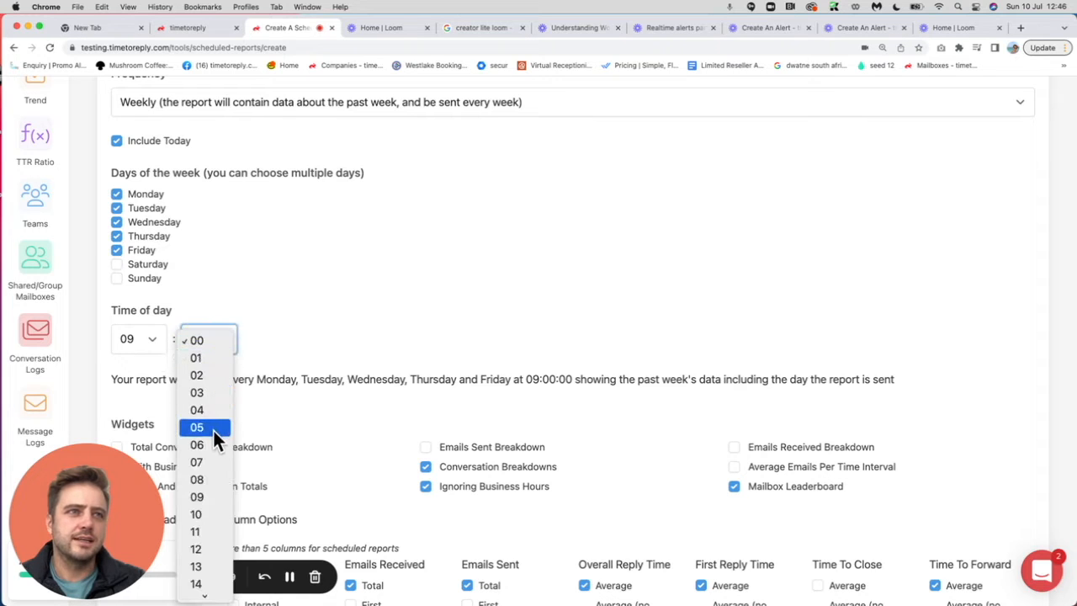
pyautogui.scroll(-3, 214, 431)
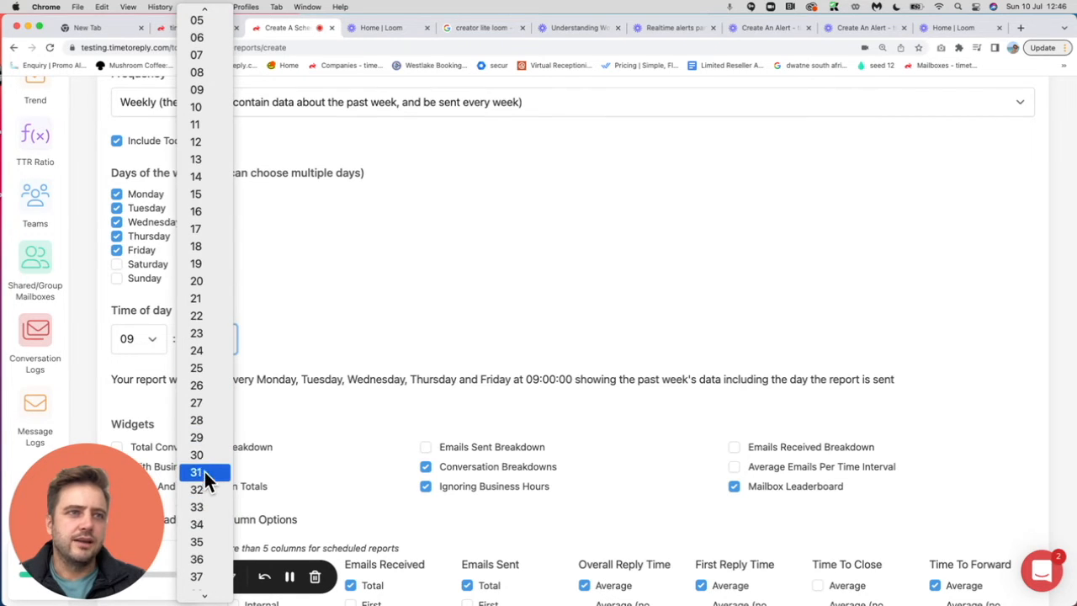
pyautogui.click(205, 461)
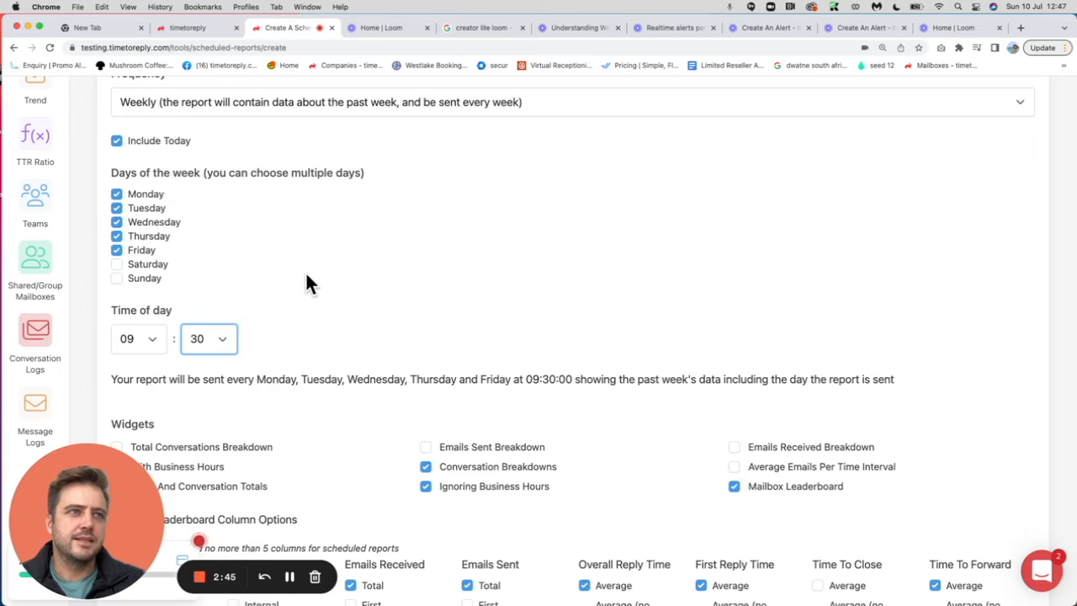
# Step: Remove the Conversation Breakdowns, Email And Conversation Totals and Ignoring Business Hours widgets from the report
pyautogui.scroll(-3, 308, 278)
pyautogui.scroll(-1, 310, 284)
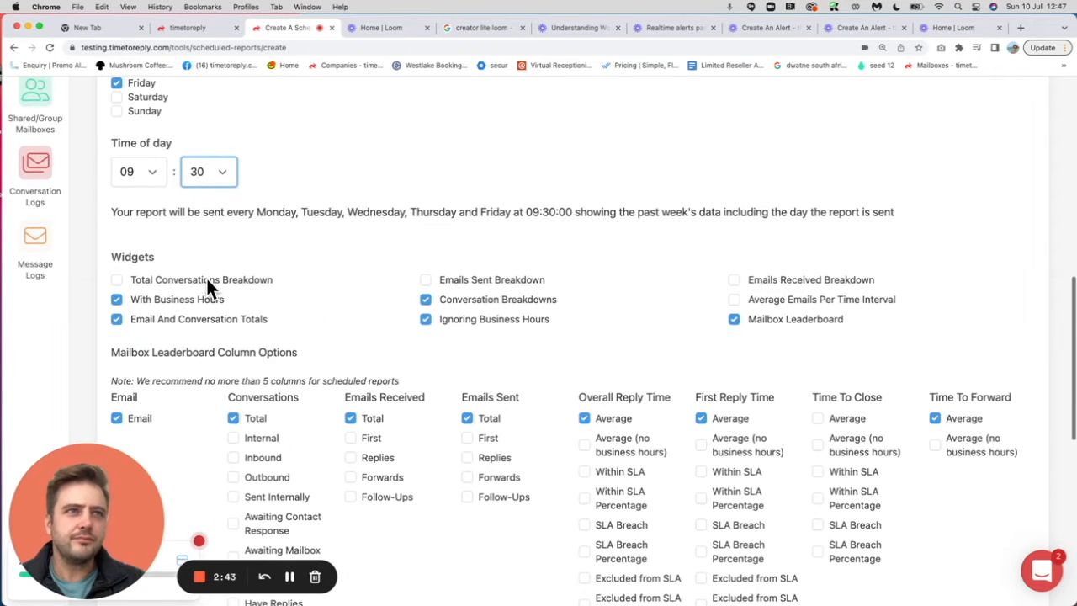
pyautogui.scroll(-1, 138, 257)
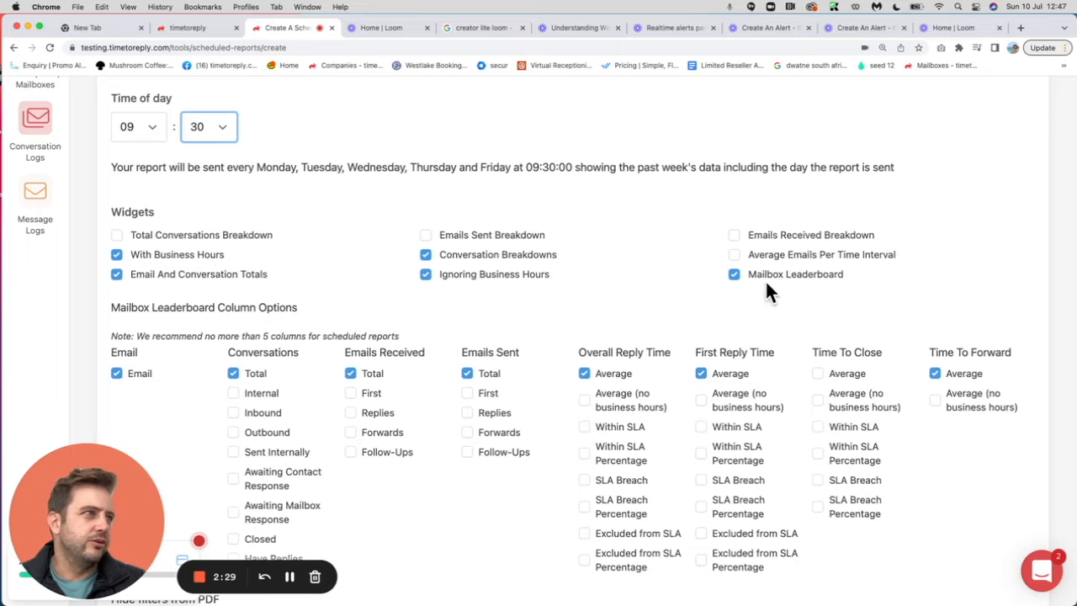
pyautogui.click(515, 254)
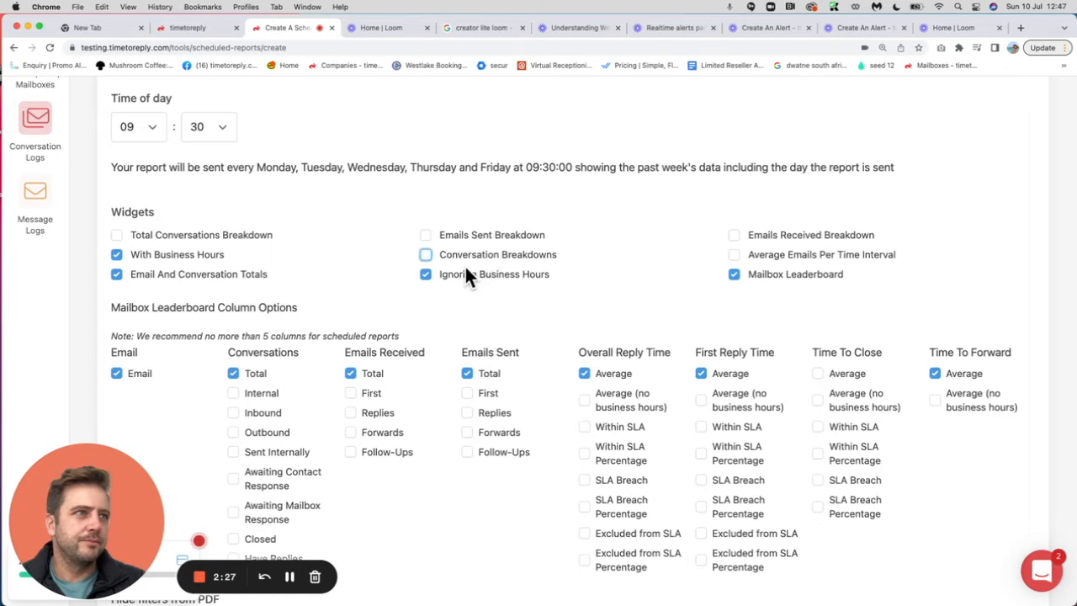
pyautogui.doubleClick(190, 272)
pyautogui.click(185, 276)
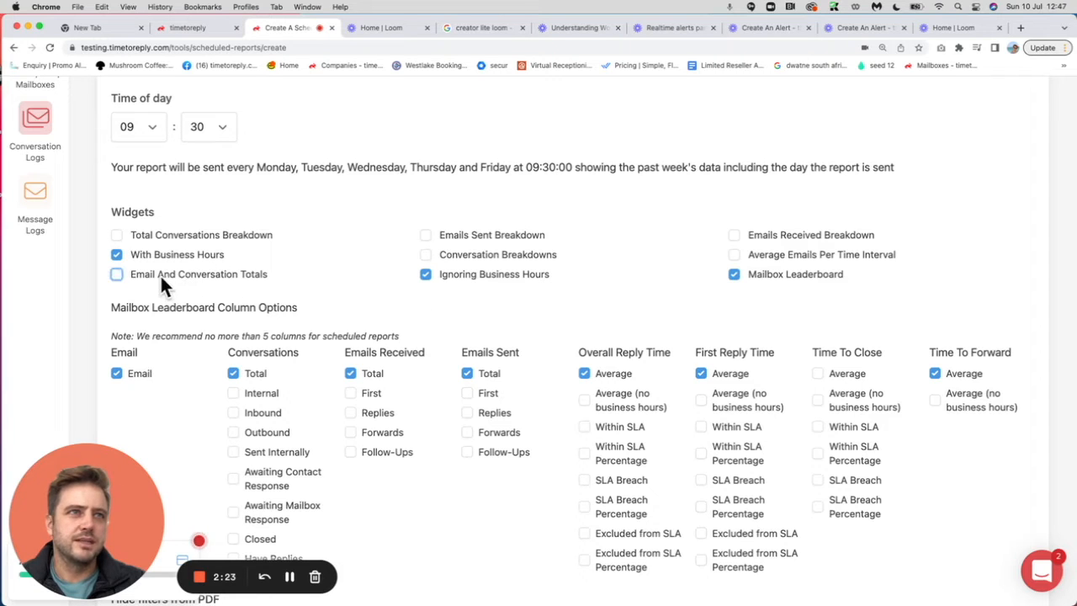
pyautogui.click(443, 281)
# Step: Add Within SLA, Within SLA Percentage, SLA Breach and SLA Breach Percentage for Overall Reply Time to the mailbox leaderboard columns
pyautogui.scroll(-2, 688, 324)
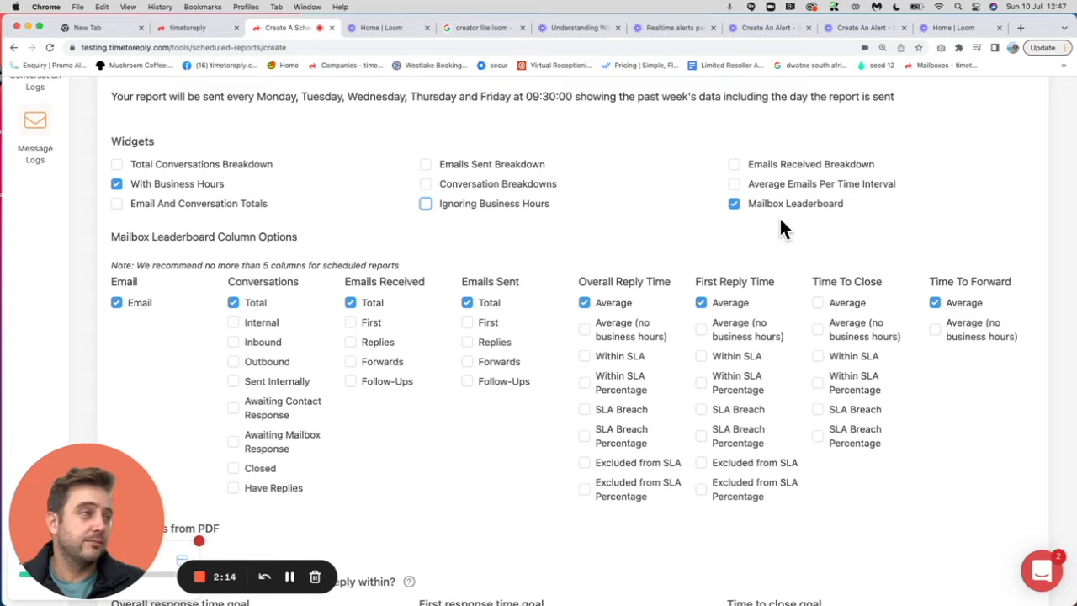
pyautogui.click(584, 356)
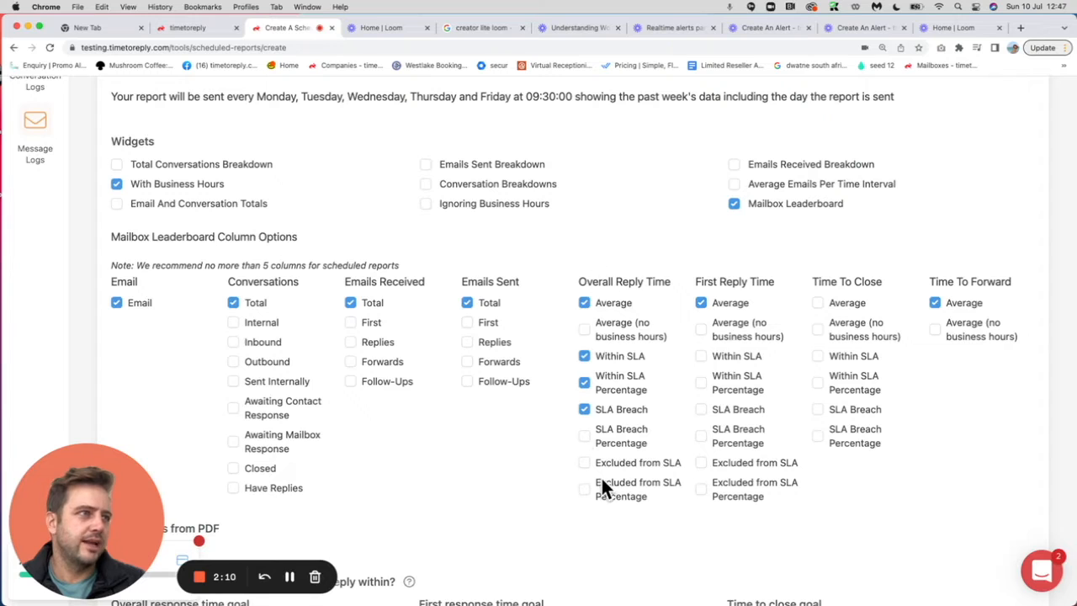
pyautogui.click(584, 435)
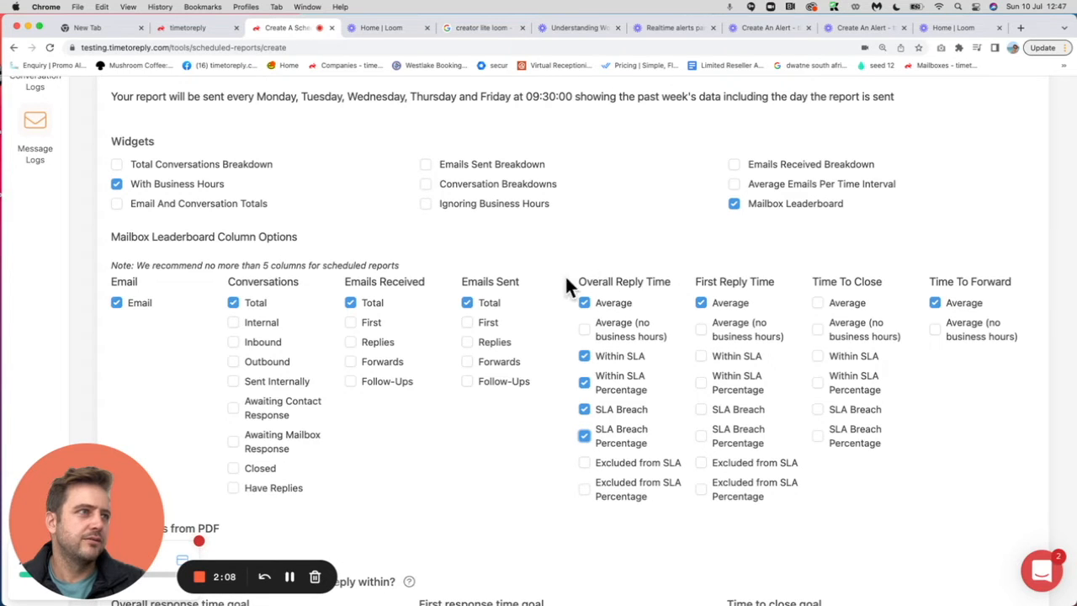
# Step: Add the Awaiting Contact Response, Awaiting Mailbox Response and Closed conversation columns plus the Emails Sent Replies column to the mailbox leaderboard
pyautogui.scroll(-2, 381, 381)
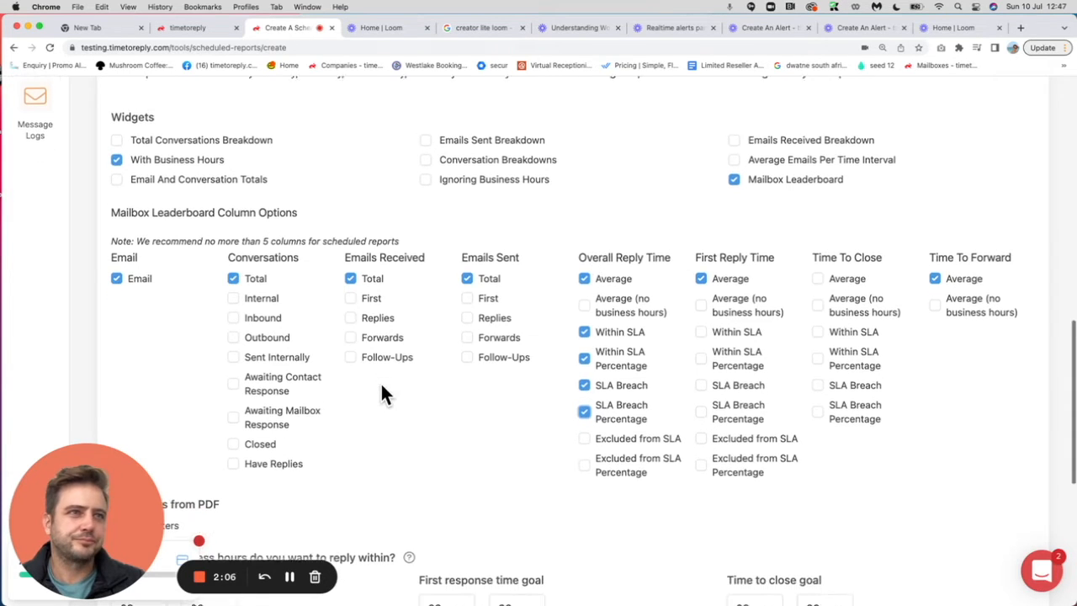
pyautogui.click(233, 379)
pyautogui.click(233, 346)
pyautogui.click(233, 407)
pyautogui.click(467, 281)
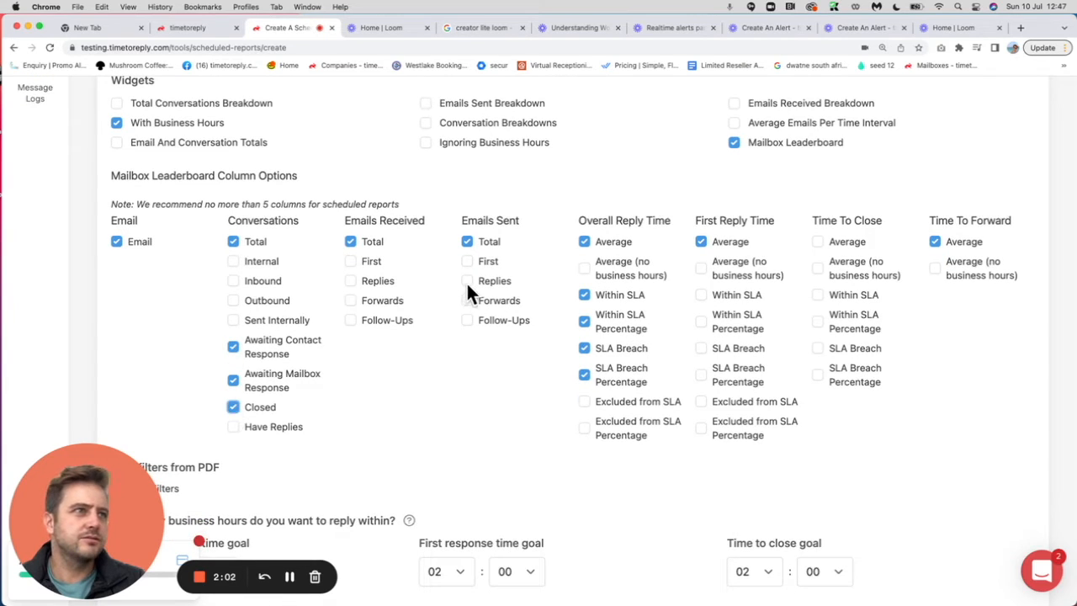
# Step: Hide the filters from the PDF and set the overall response time goal to 04:00 business hours
pyautogui.scroll(-5, 522, 354)
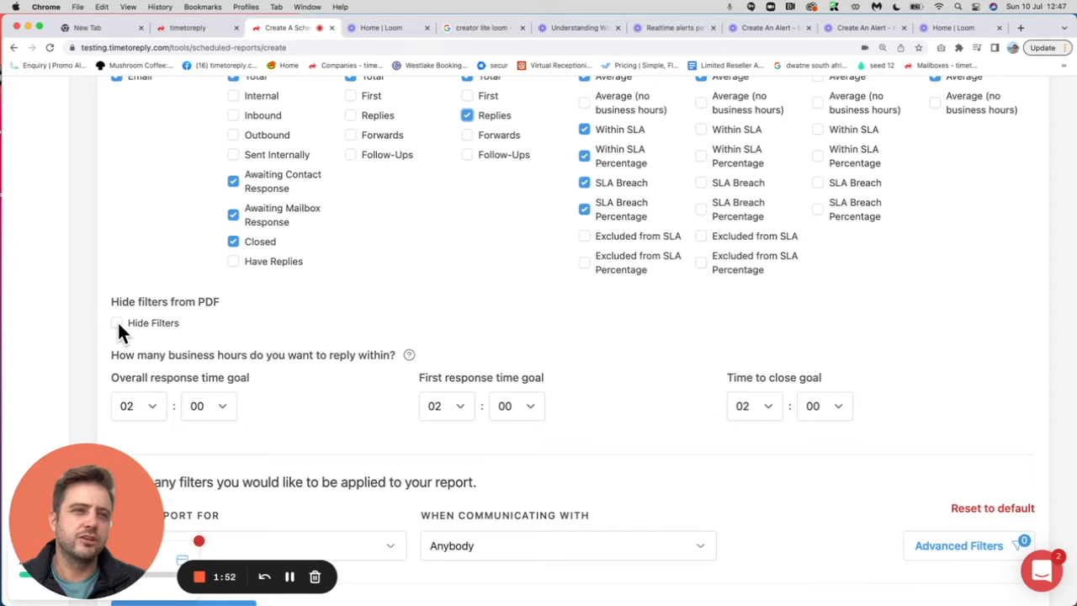
pyautogui.click(117, 324)
pyautogui.scroll(-2, 300, 365)
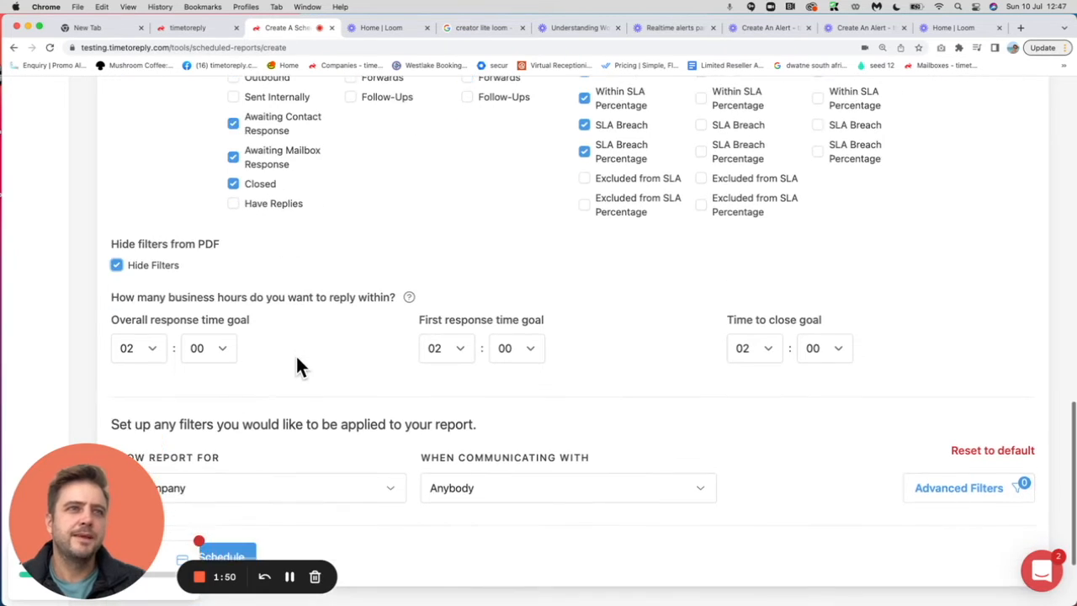
pyautogui.click(151, 348)
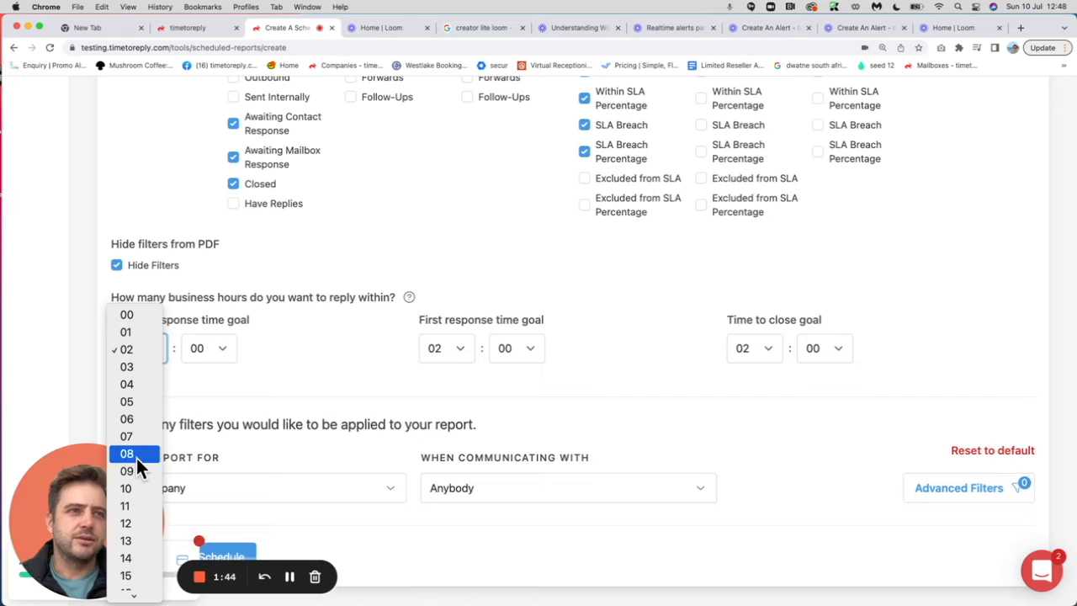
pyautogui.click(137, 384)
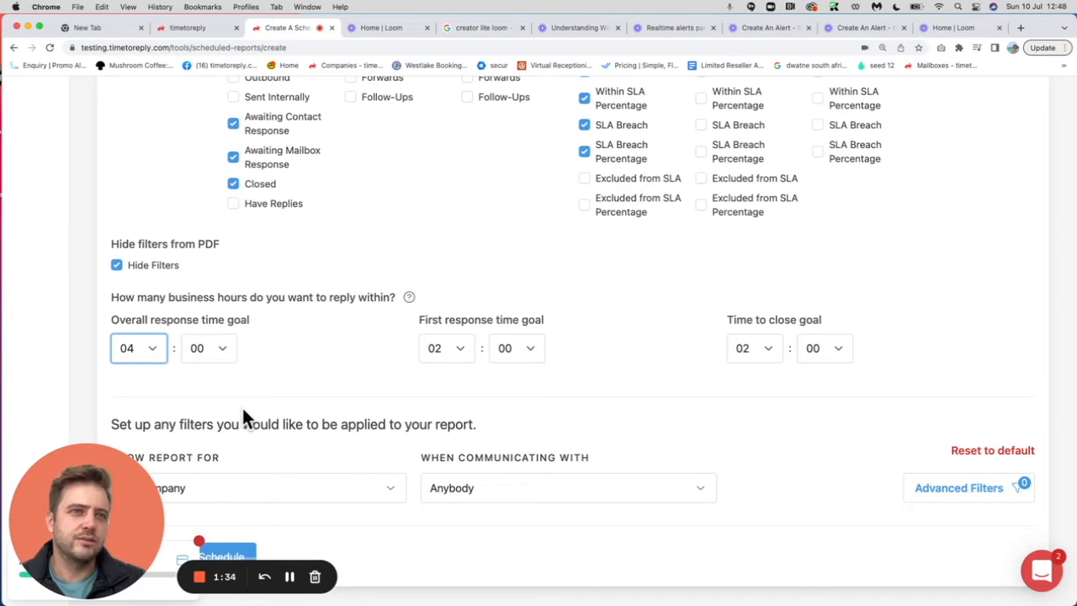
# Step: Filter the SLA report to communication with Everybody Else and save the report schedule
pyautogui.scroll(-1, 242, 411)
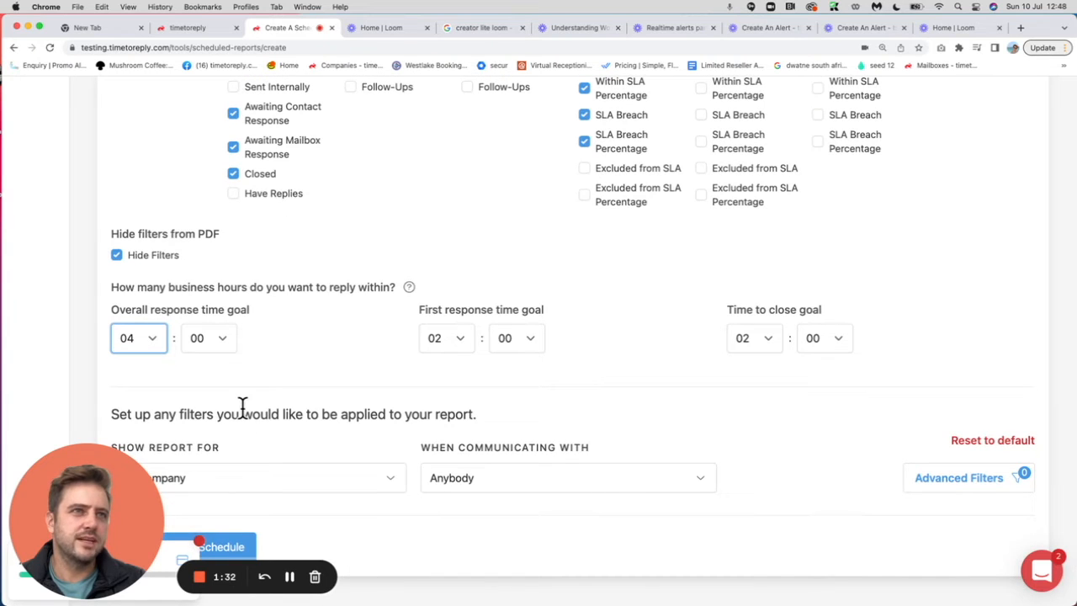
pyautogui.scroll(3, 253, 370)
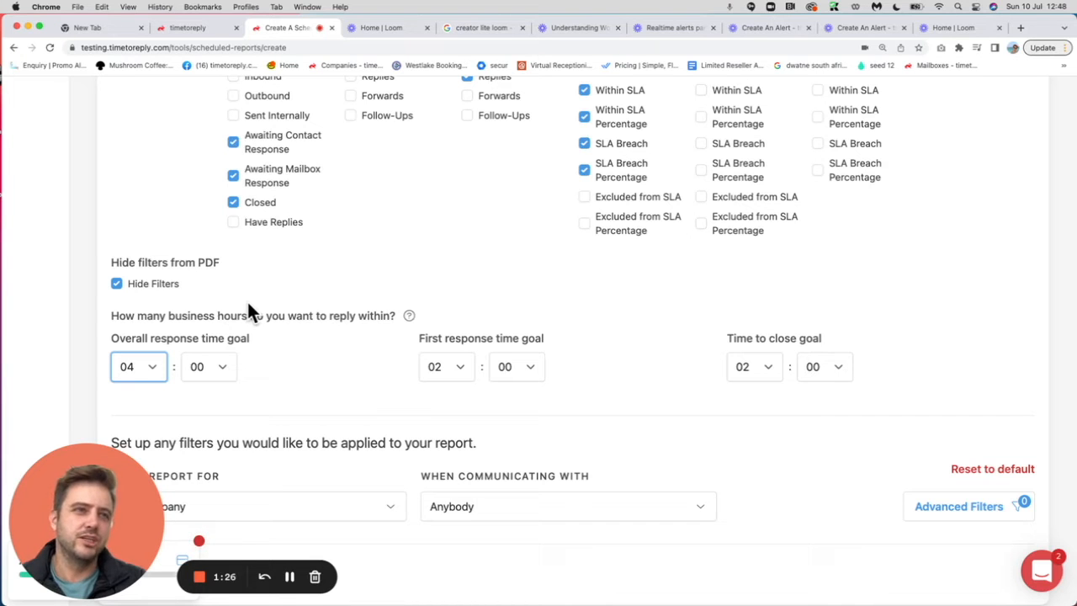
pyautogui.scroll(-5, 305, 435)
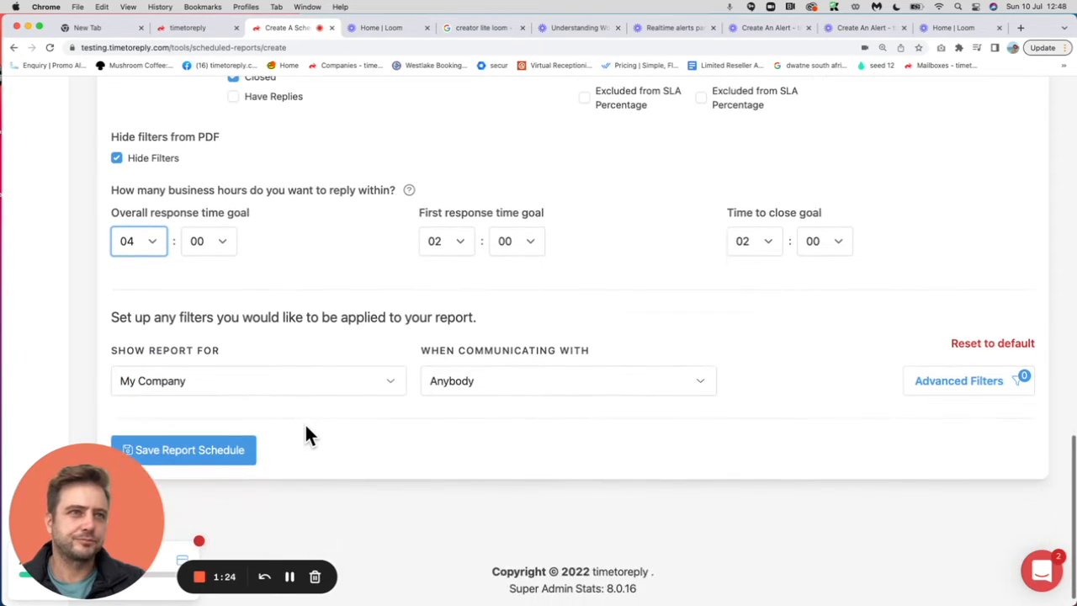
pyautogui.scroll(-1, 305, 433)
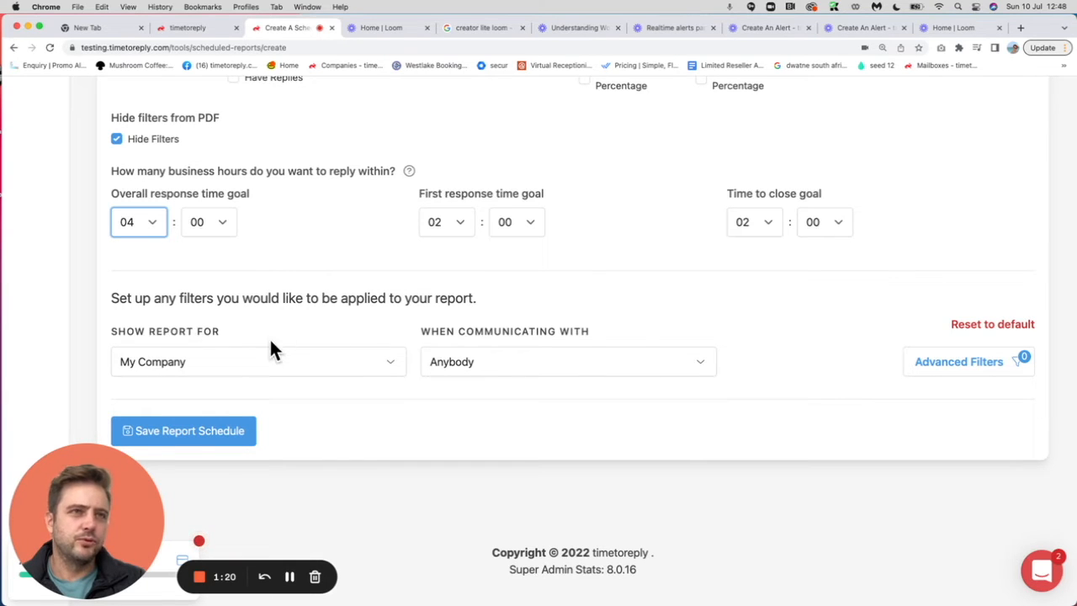
pyautogui.click(455, 362)
pyautogui.scroll(-2, 564, 493)
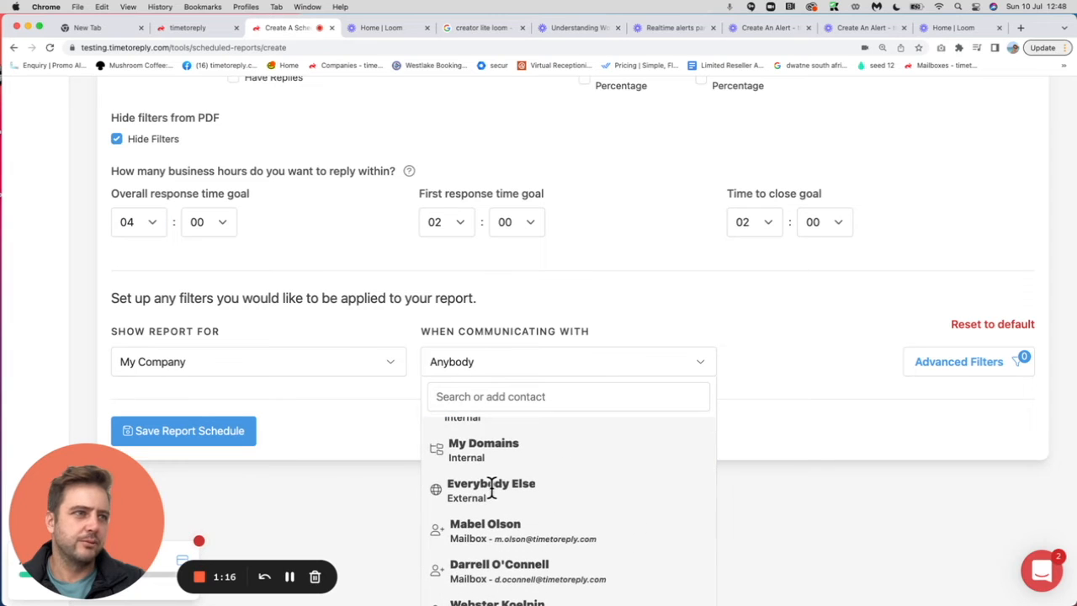
pyautogui.click(493, 487)
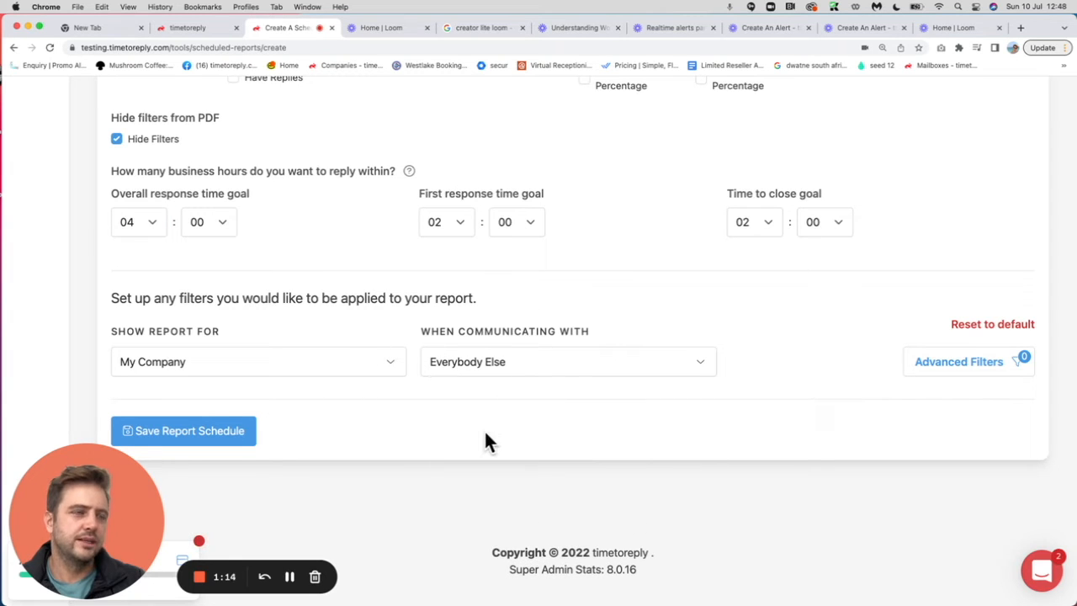
pyautogui.click(199, 434)
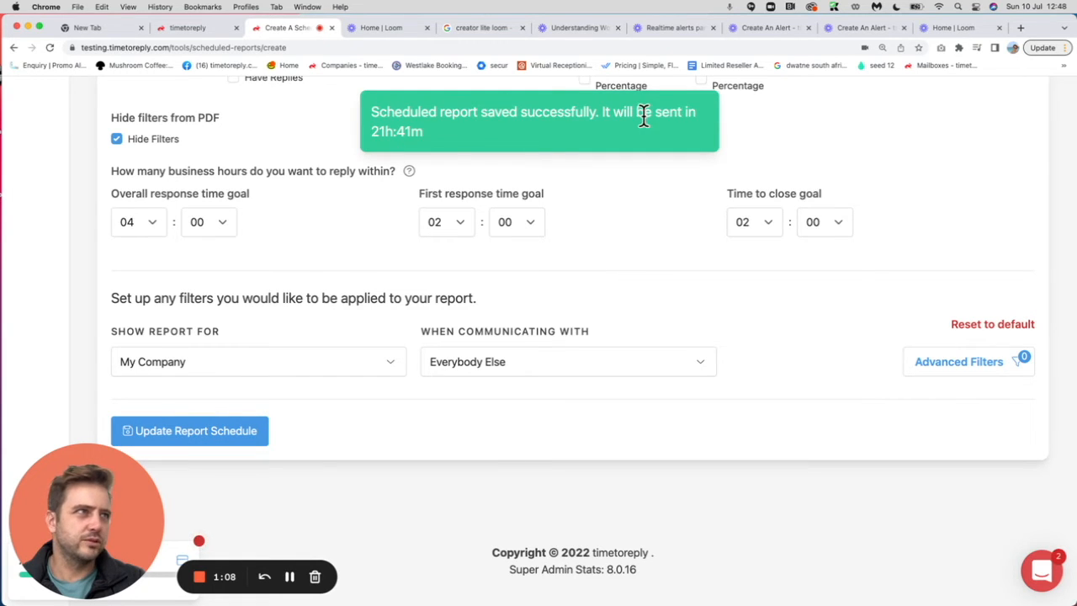
# Step: Review the saved SLA report's entry in the scheduled reports list
pyautogui.scroll(-1, 451, 269)
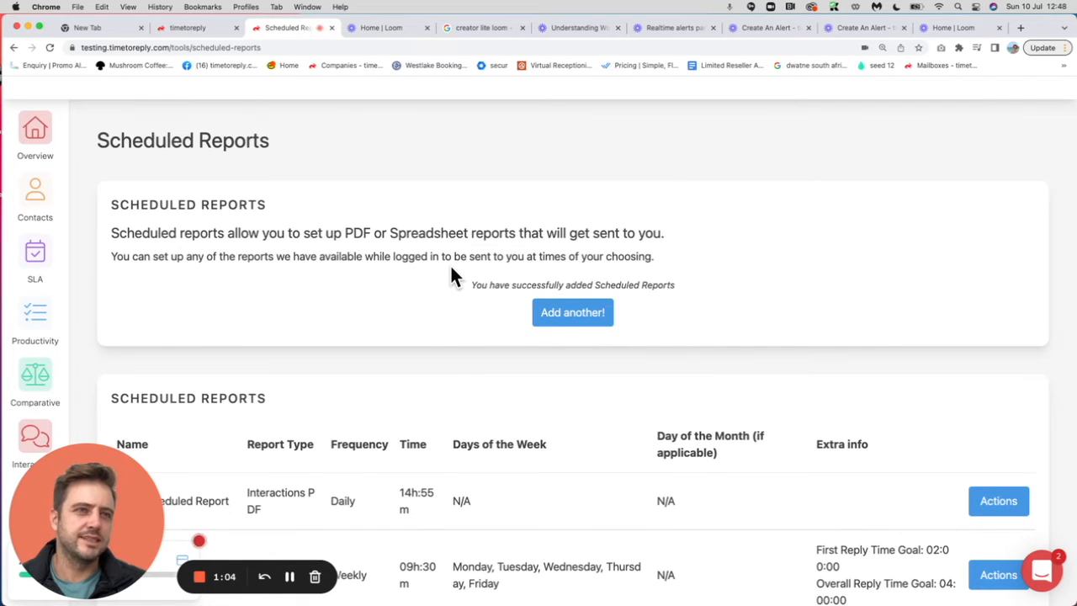
pyautogui.scroll(-3, 545, 406)
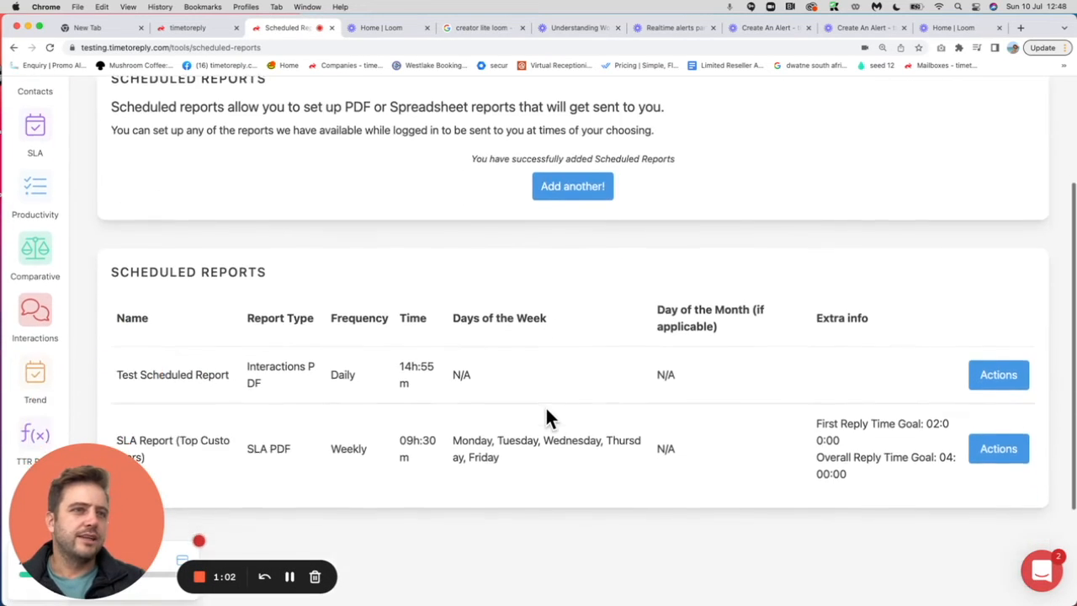
pyautogui.scroll(4, 547, 400)
# Step: Open the Overview report and look at its download and saving options
pyautogui.moveTo(876, 107)
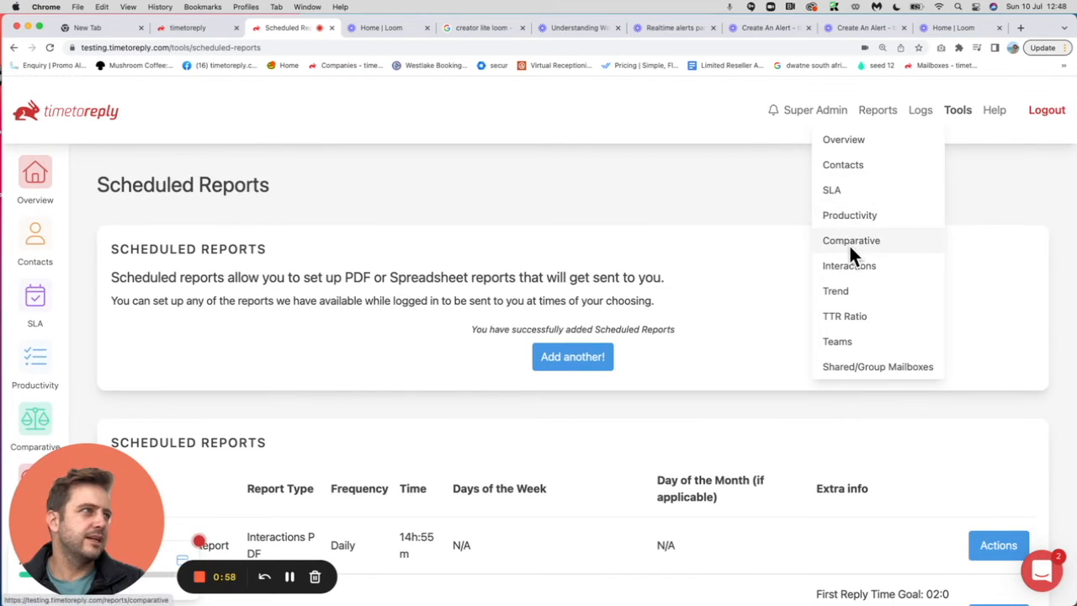
pyautogui.click(851, 148)
pyautogui.moveTo(978, 195)
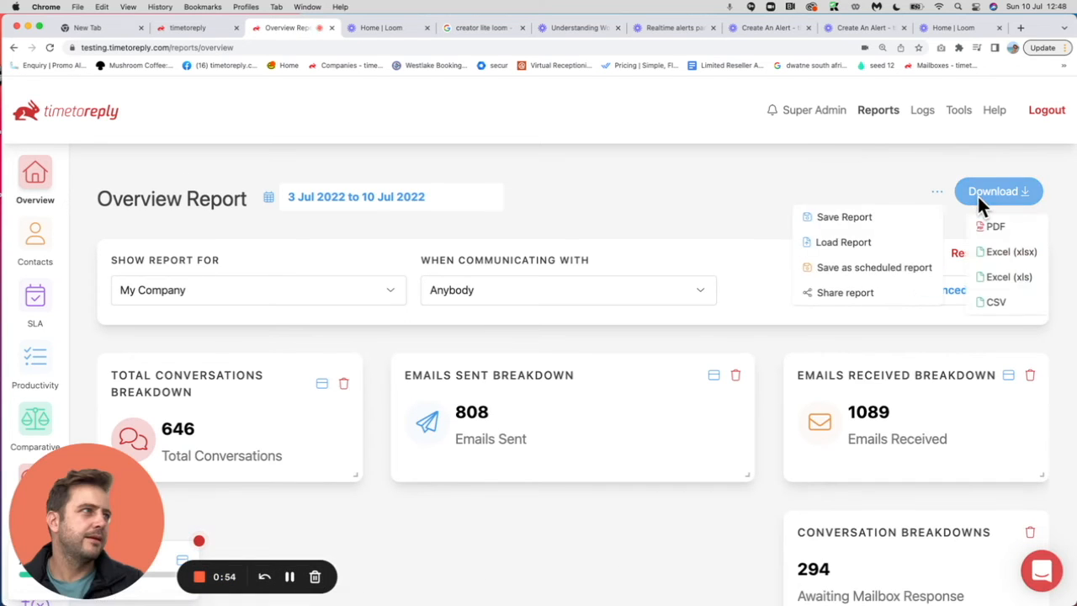
pyautogui.moveTo(936, 193)
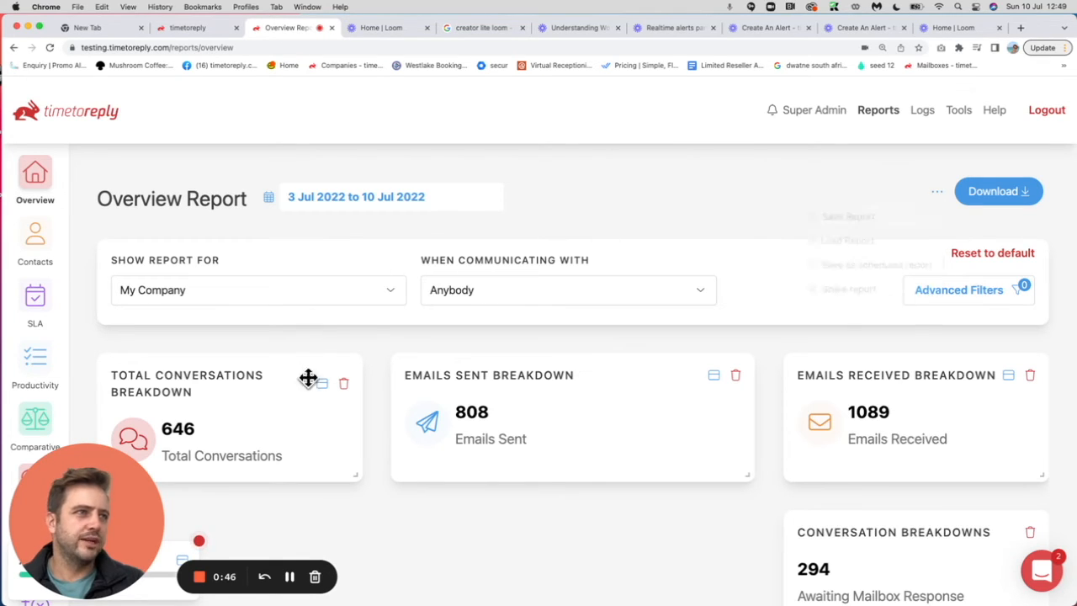
# Step: Find Support by searching and show the Overview report for it
pyautogui.click(248, 290)
pyautogui.scroll(-2, 257, 416)
pyautogui.scroll(-5, 257, 416)
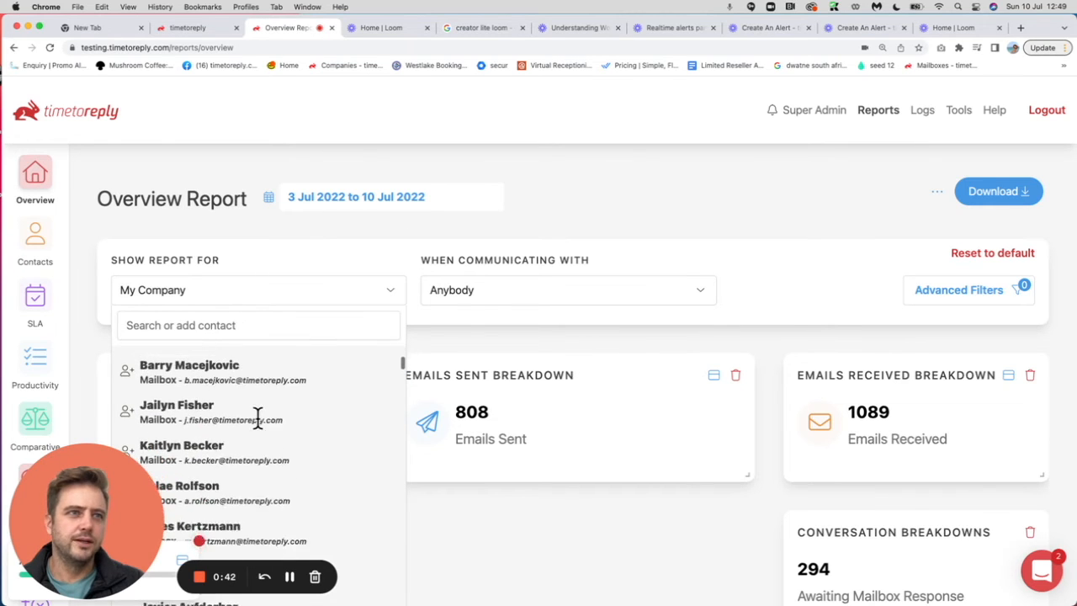
pyautogui.scroll(5, 257, 417)
pyautogui.click(205, 326)
pyautogui.write('suppo')
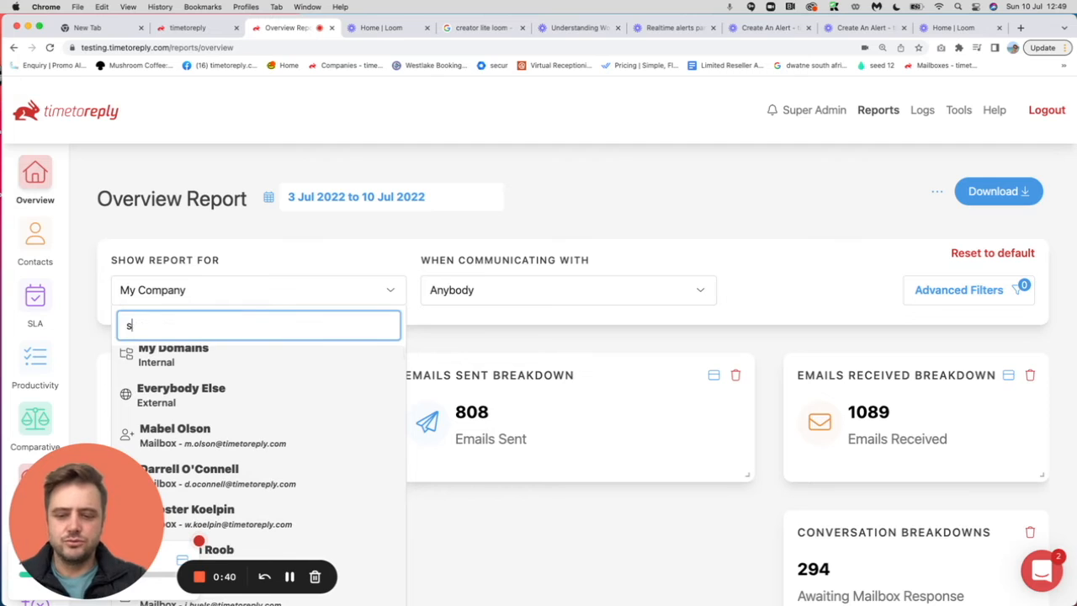
pyautogui.click(210, 360)
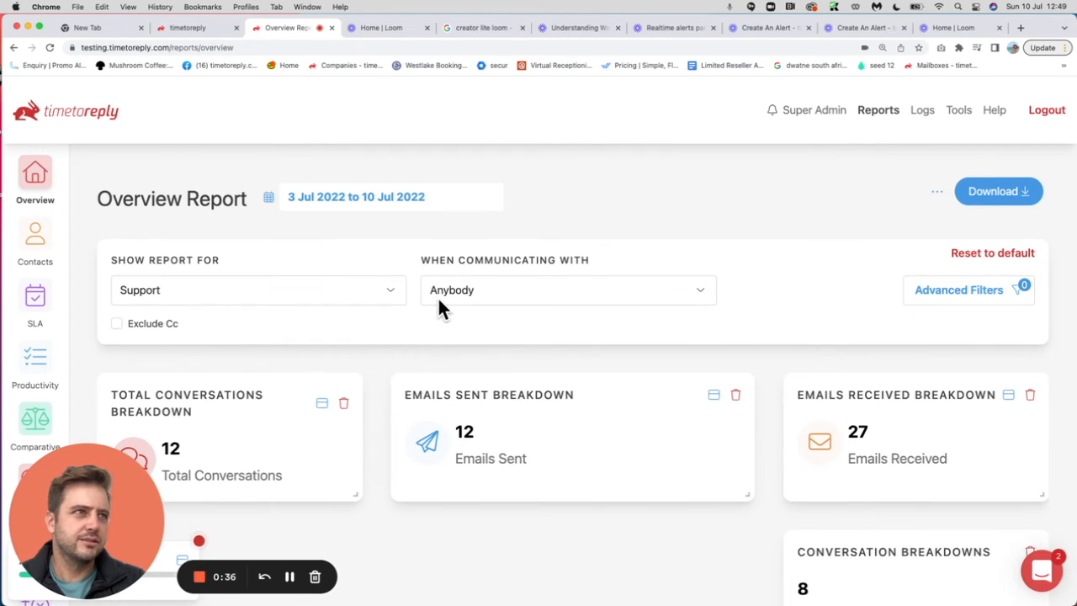
# Step: Limit the Overview report to communication with Everybody Else
pyautogui.click(438, 296)
pyautogui.scroll(-1, 493, 457)
pyautogui.click(492, 469)
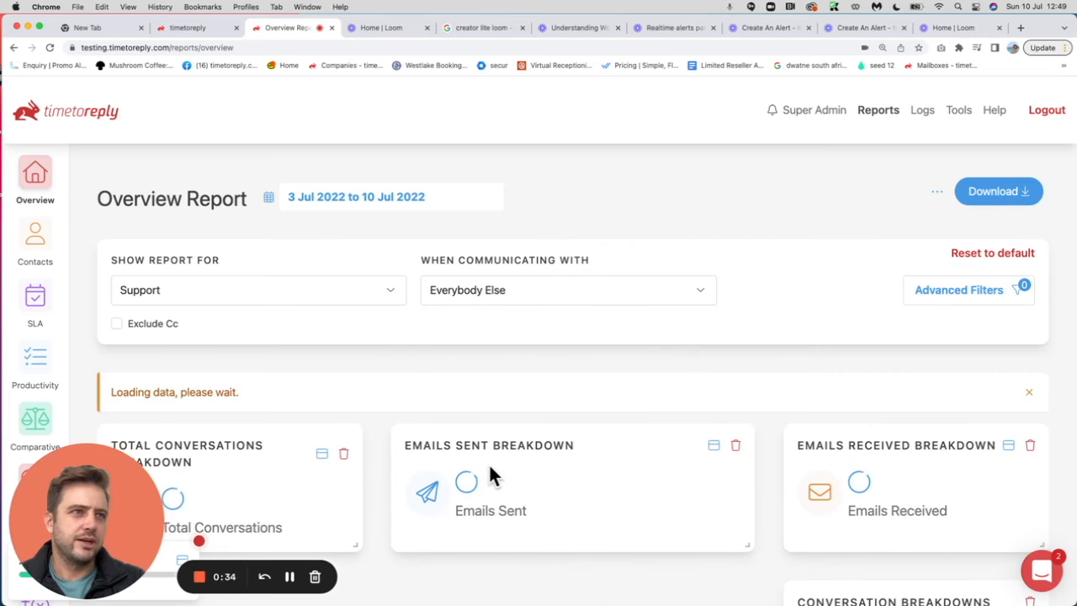
# Step: Start saving the Overview report as a scheduled report named "Support with external customers (Overview)"
pyautogui.click(937, 192)
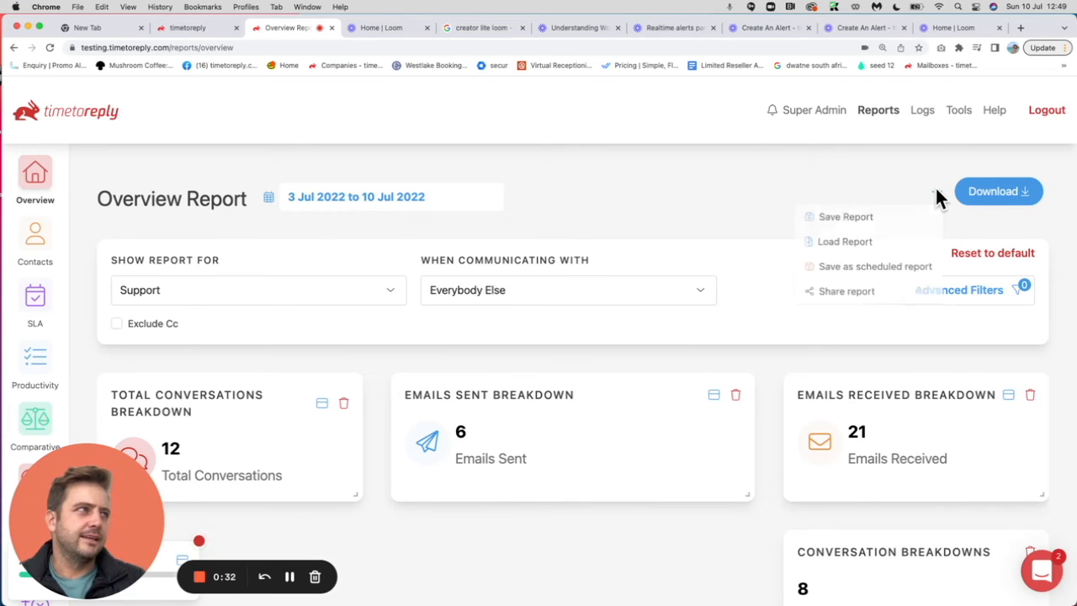
pyautogui.click(831, 266)
pyautogui.click(438, 234)
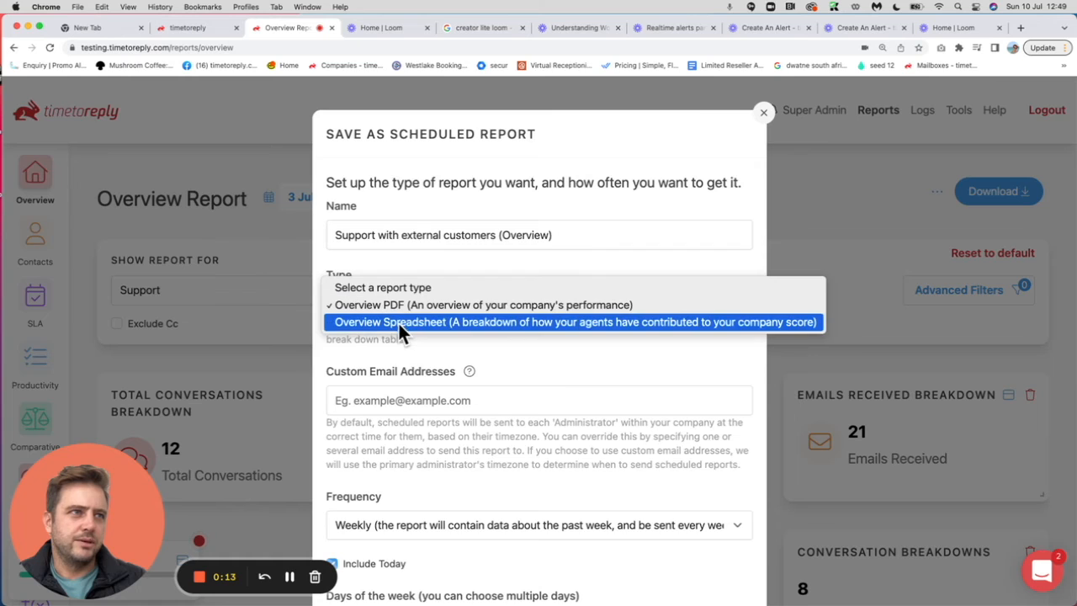
# Step: Set the scheduled report's type to Overview Spreadsheet with Excel (xlsx) as the export type
pyautogui.click(398, 323)
pyautogui.scroll(-3, 551, 404)
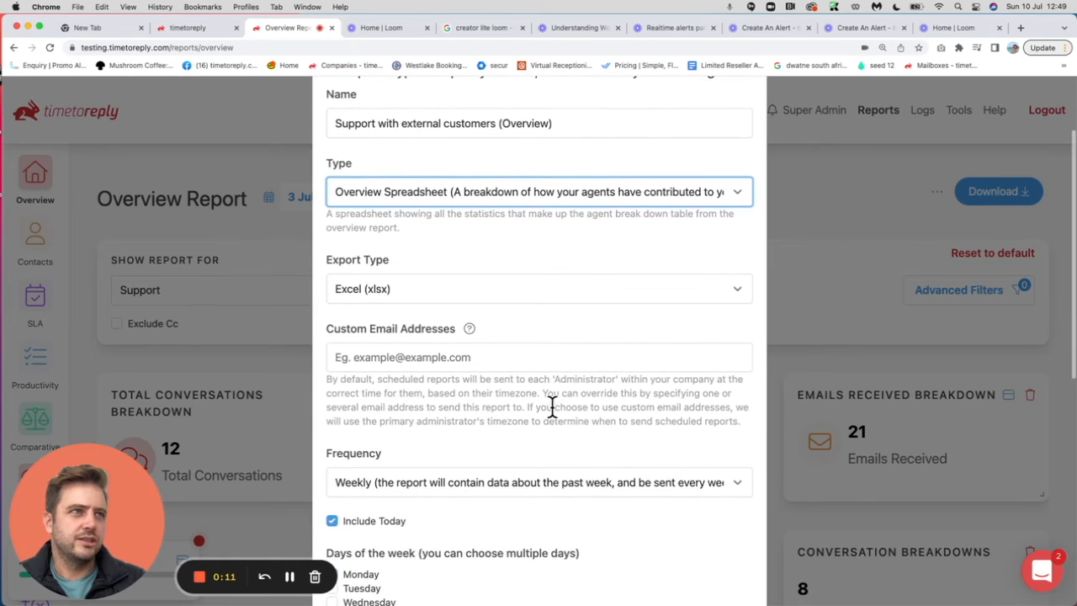
pyautogui.click(515, 289)
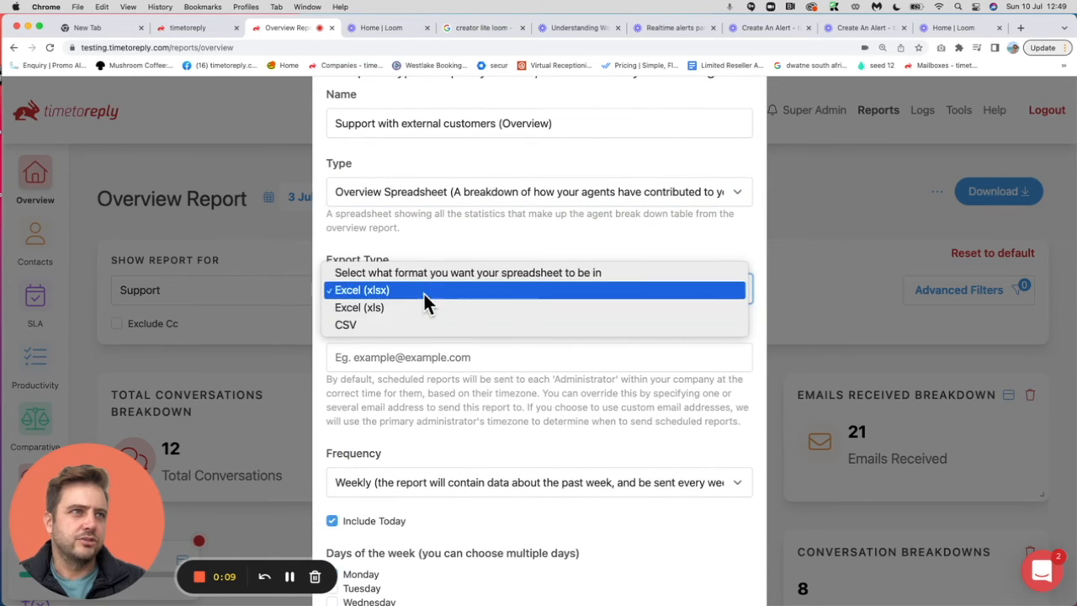
pyautogui.click(416, 296)
# Step: Add the recipient's custom email address and set the report frequency to Monthly
pyautogui.scroll(-3, 526, 341)
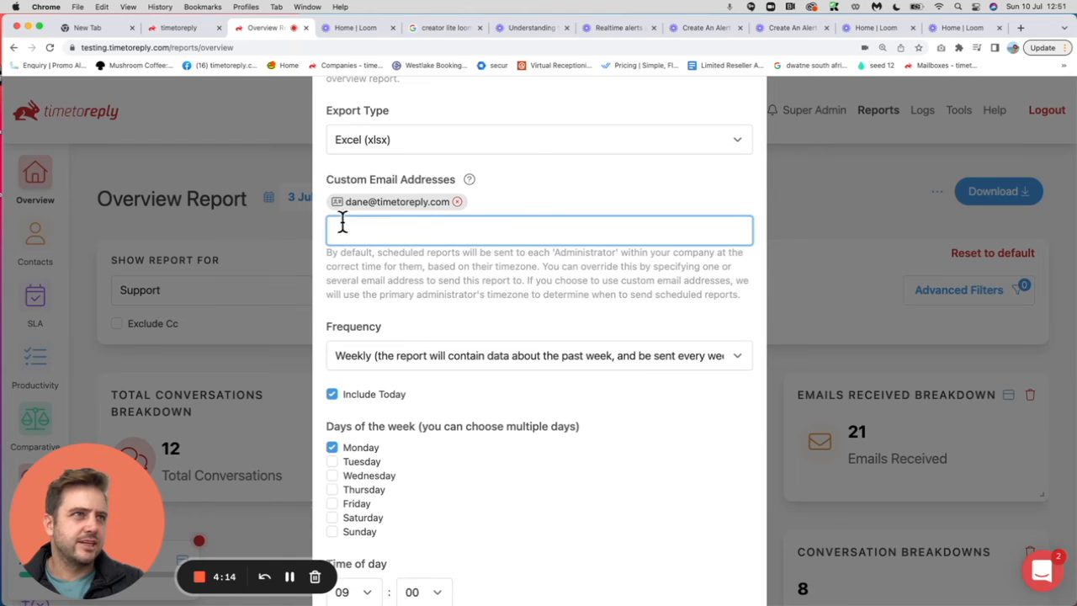
pyautogui.scroll(-3, 425, 257)
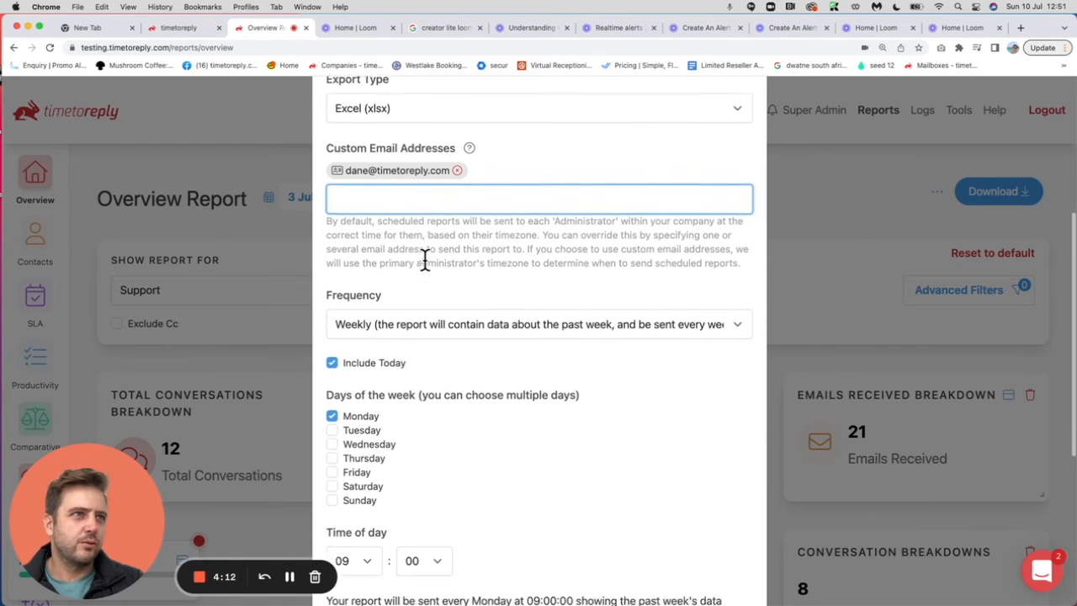
pyautogui.click(380, 227)
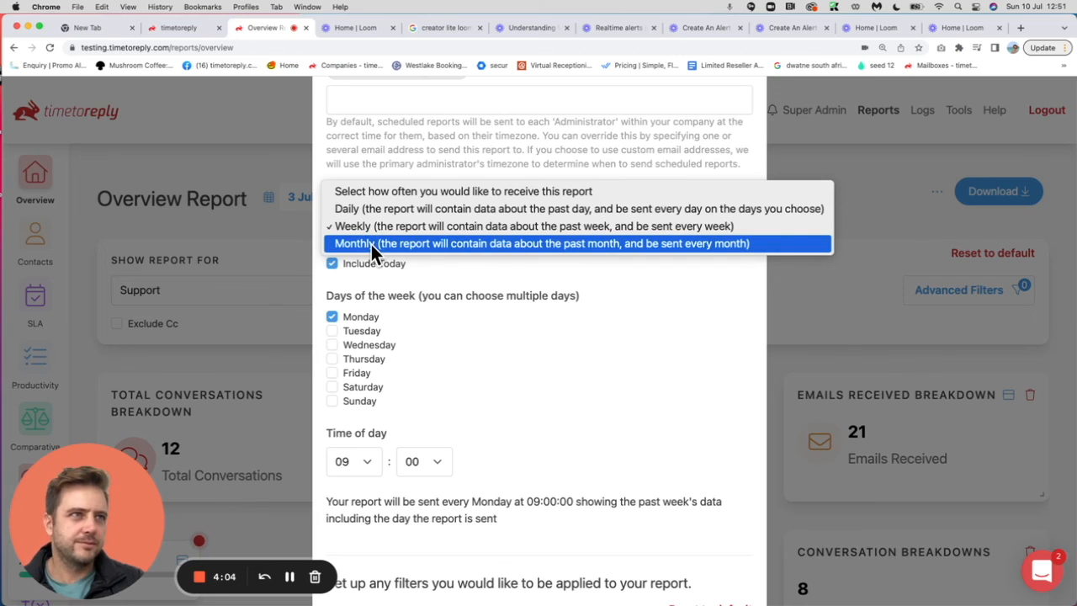
pyautogui.click(371, 244)
pyautogui.scroll(-2, 503, 286)
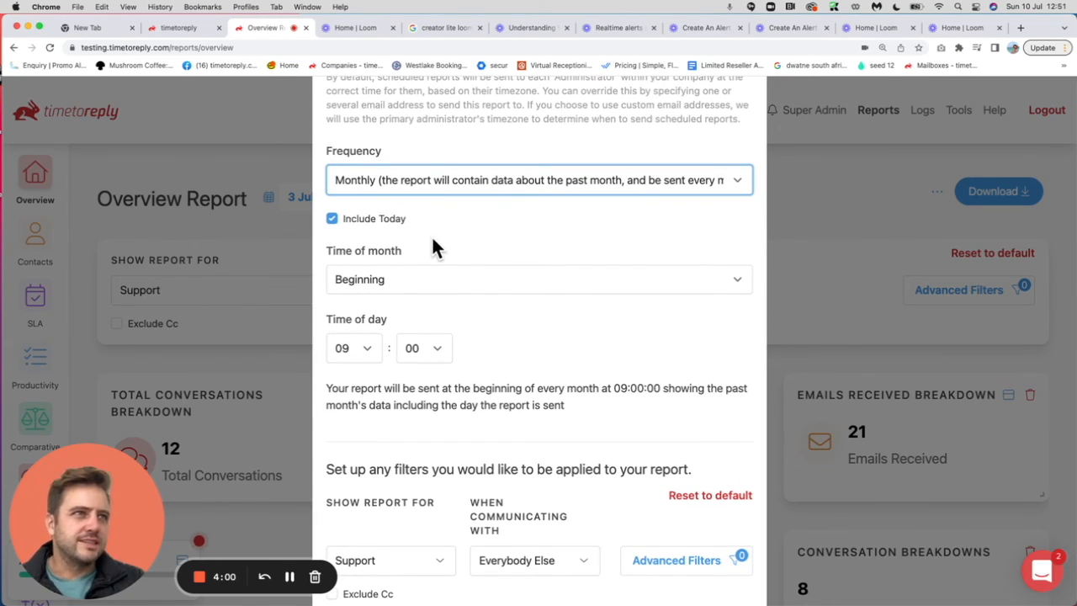
# Step: Set the time of month to End and save the monthly report schedule
pyautogui.click(382, 278)
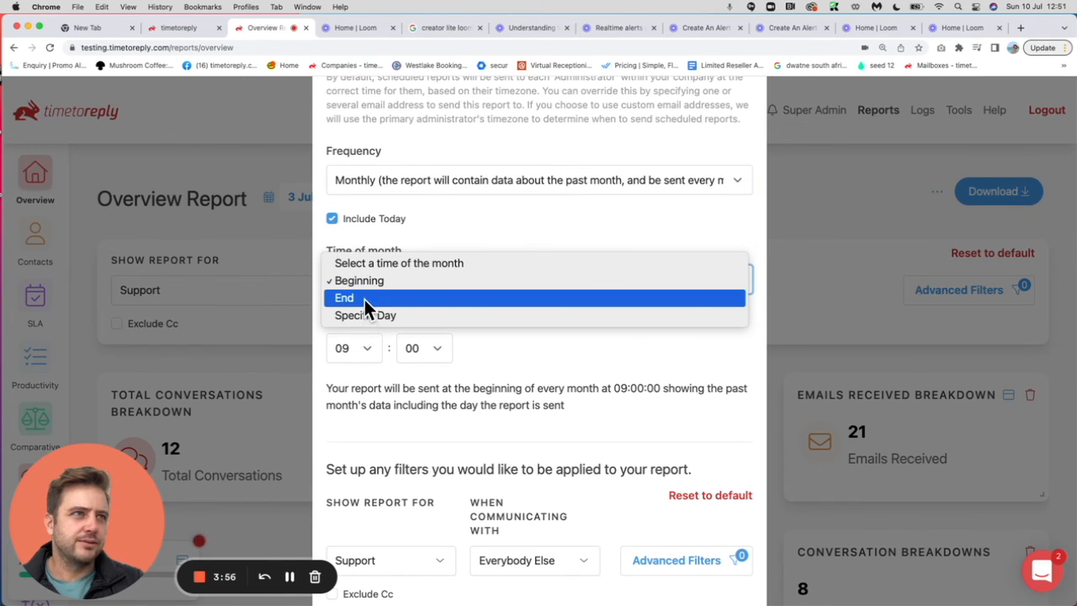
pyautogui.click(364, 300)
pyautogui.scroll(-2, 504, 349)
pyautogui.scroll(-1, 510, 307)
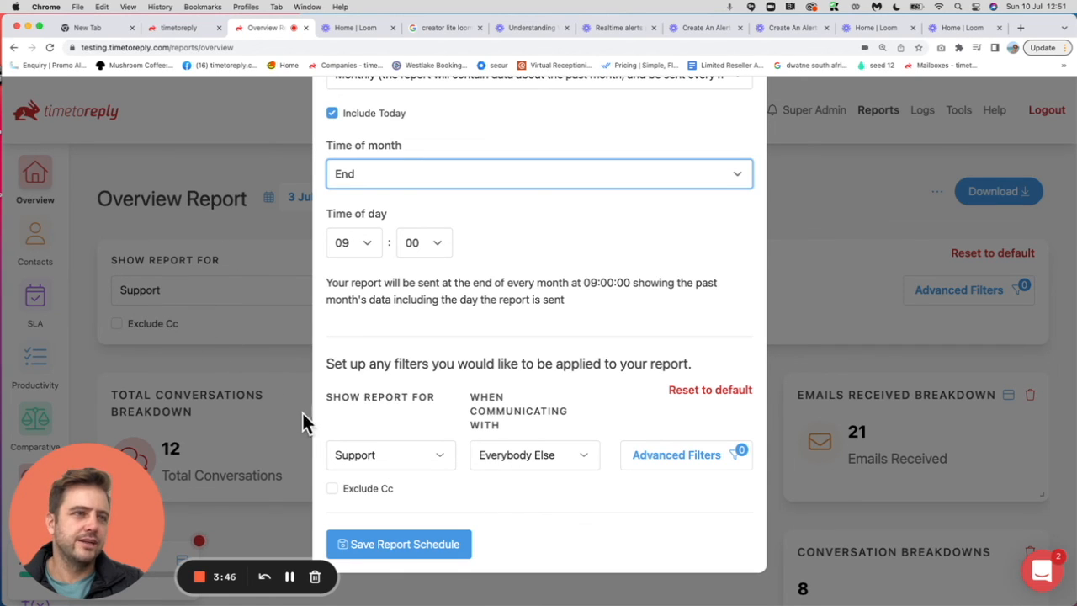
pyautogui.click(392, 546)
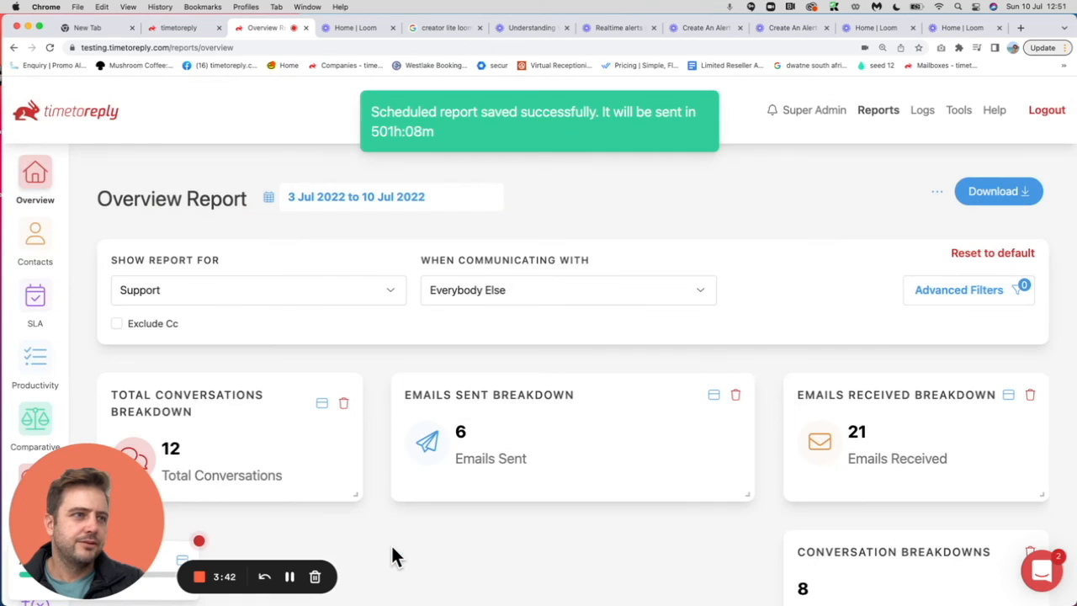